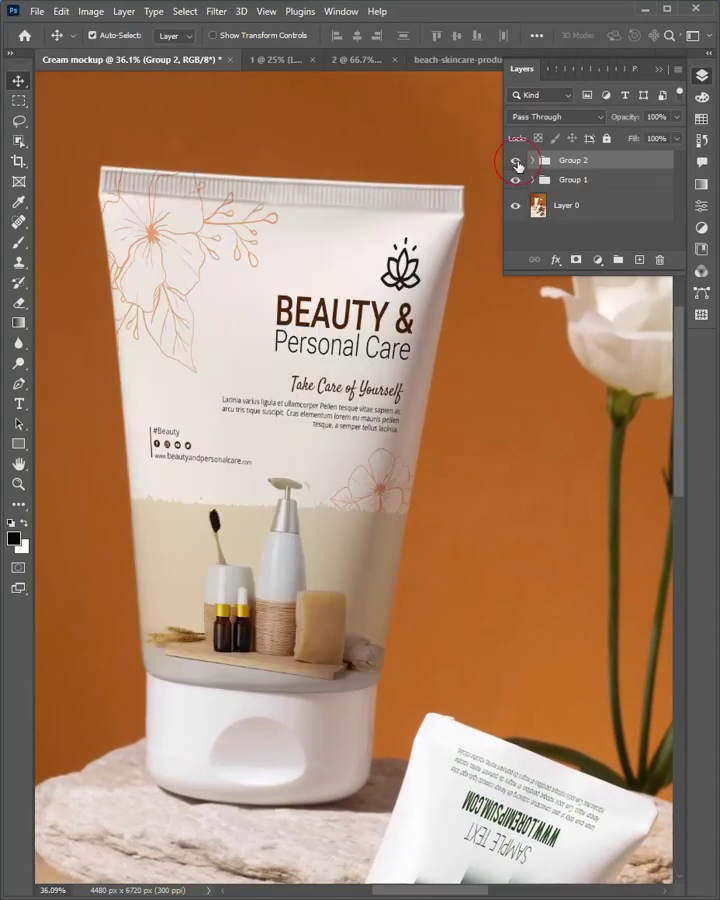
Toggle Group 2's green tube design off and on, then fit the image on screen
{"action": "scroll", "coordinate": [392, 540], "scroll_direction": "down", "scroll_amount": 2}
{"action": "scroll", "coordinate": [366, 226], "scroll_direction": "down", "scroll_amount": 5}
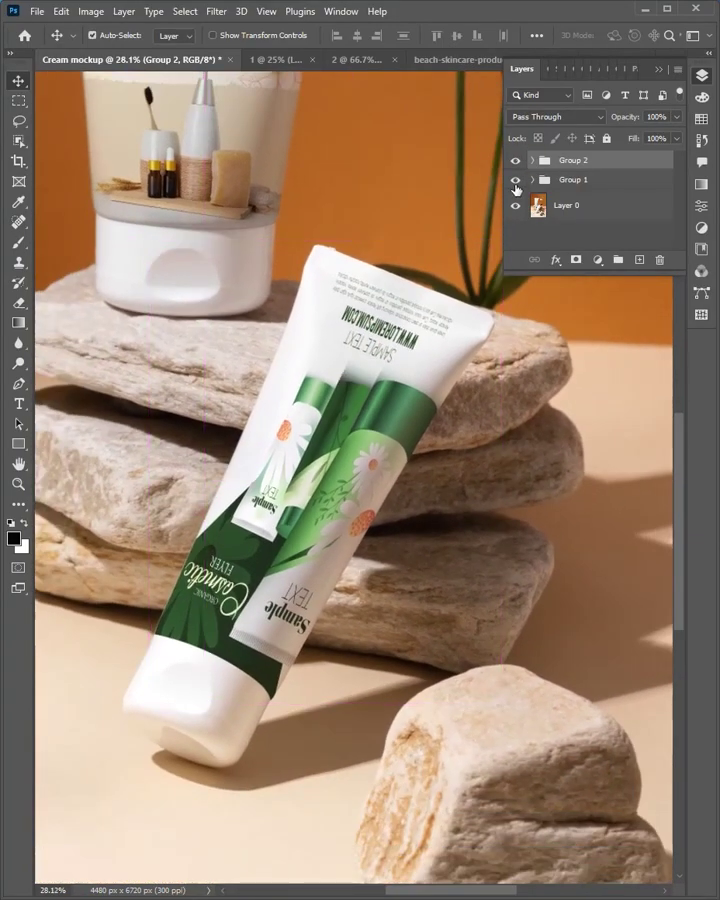
{"action": "left_click", "coordinate": [516, 180]}
{"action": "key", "text": "ctrl+0"}
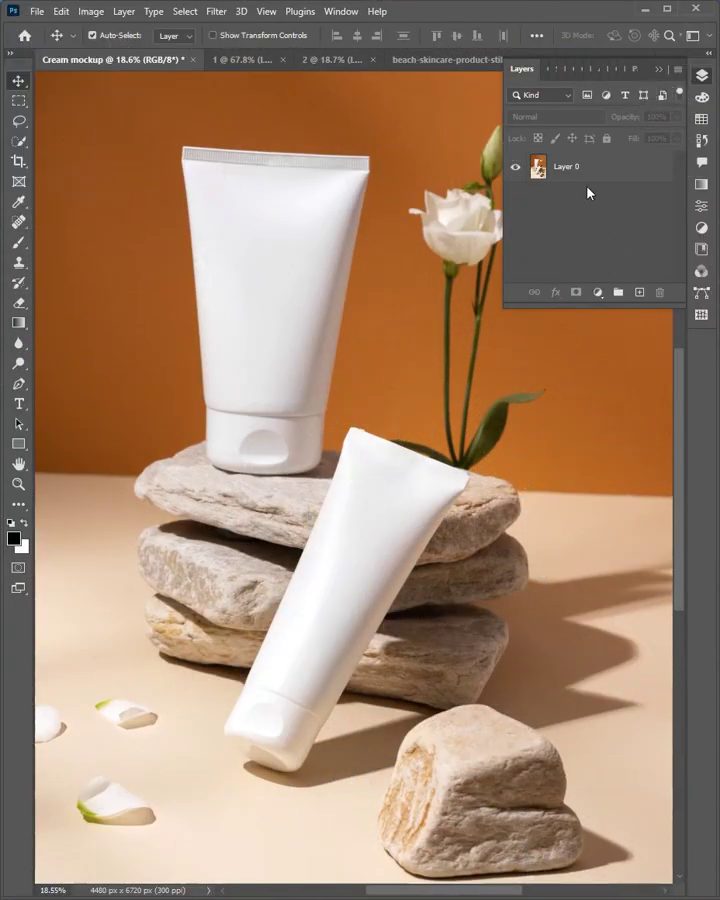
On Layer 0, lasso the upright tube using the Object Selection Tool in Lasso mode
{"action": "left_click", "coordinate": [598, 170]}
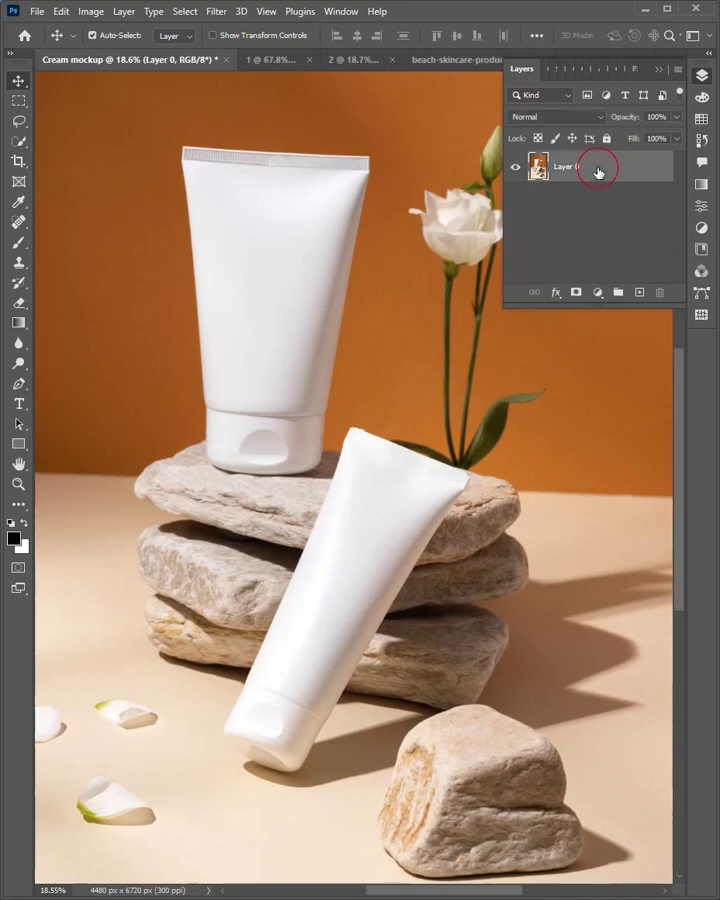
{"action": "left_click", "coordinate": [20, 145]}
{"action": "left_click", "coordinate": [97, 147]}
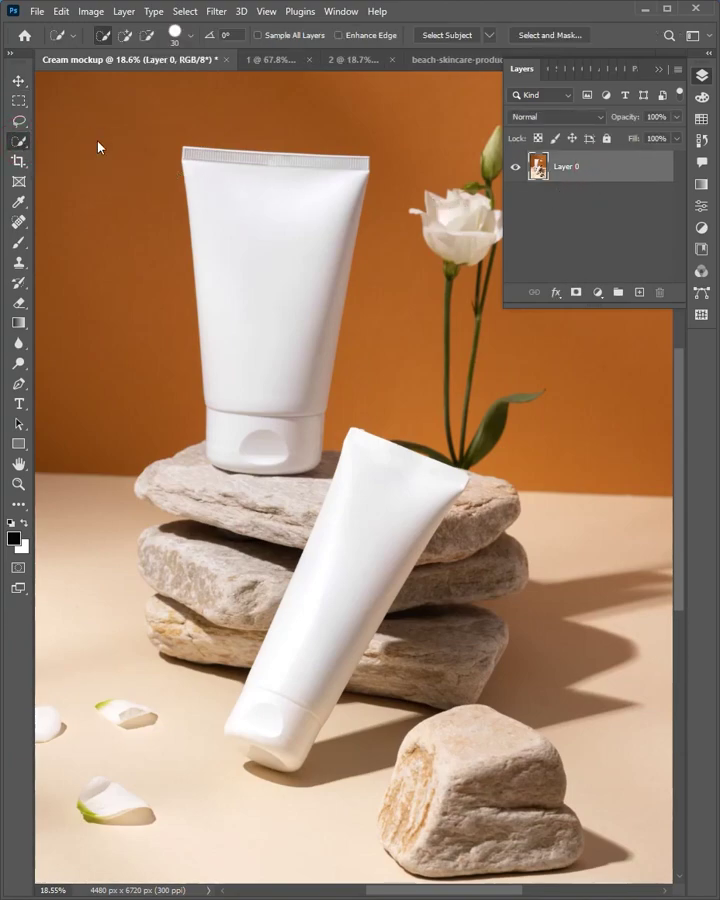
{"action": "key", "text": "shift+w"}
{"action": "left_click", "coordinate": [400, 38]}
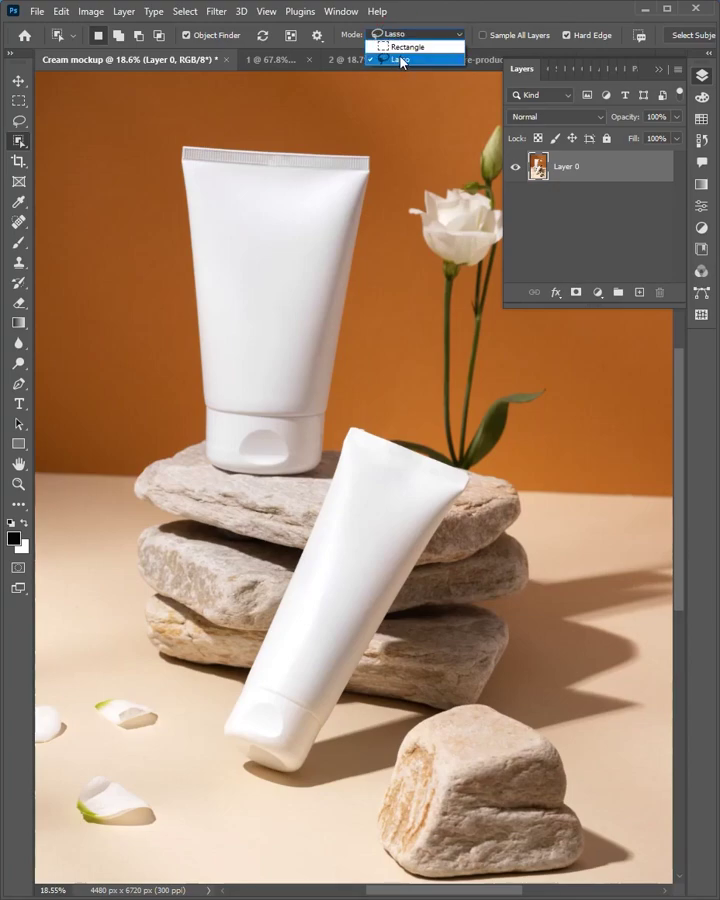
{"action": "left_click", "coordinate": [400, 60]}
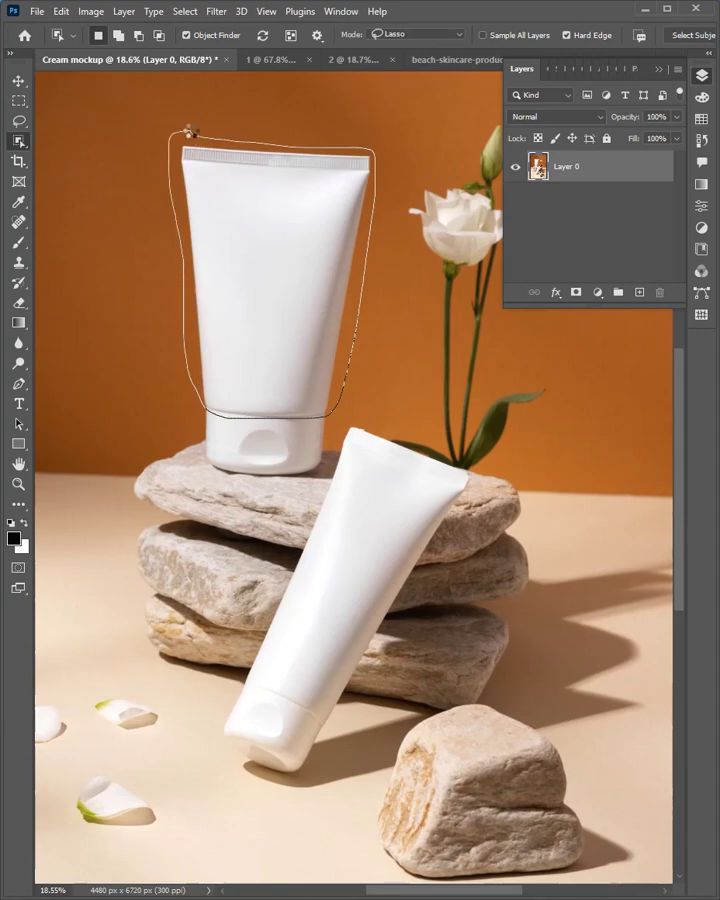
{"action": "left_click_drag", "start_coordinate": [189, 130], "coordinate": [190, 132]}
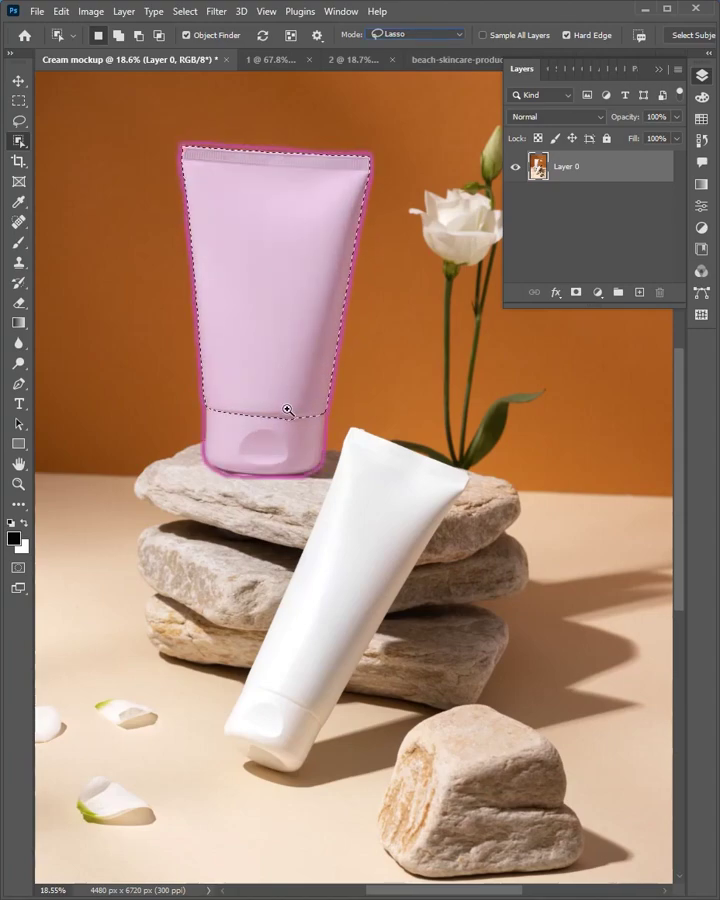
Draw a closed Pen path around the upright tube's cap below the seam
{"action": "mouse_move", "coordinate": [287, 410]}
{"action": "left_mouse_down"}
{"action": "mouse_move", "coordinate": [386, 430]}
{"action": "mouse_move", "coordinate": [490, 515]}
{"action": "left_mouse_up"}
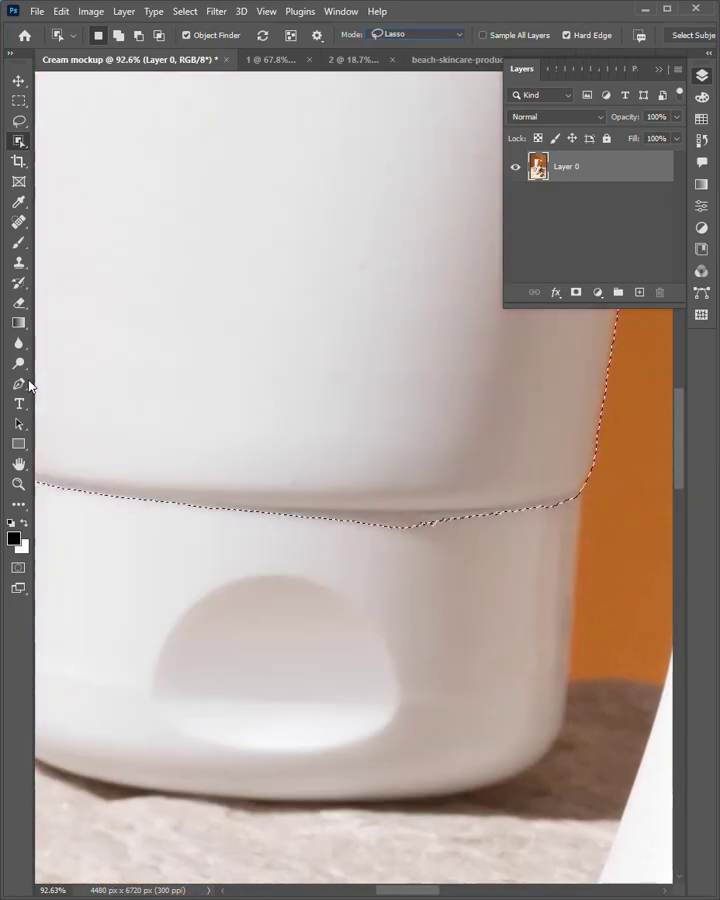
{"action": "left_click", "coordinate": [20, 386]}
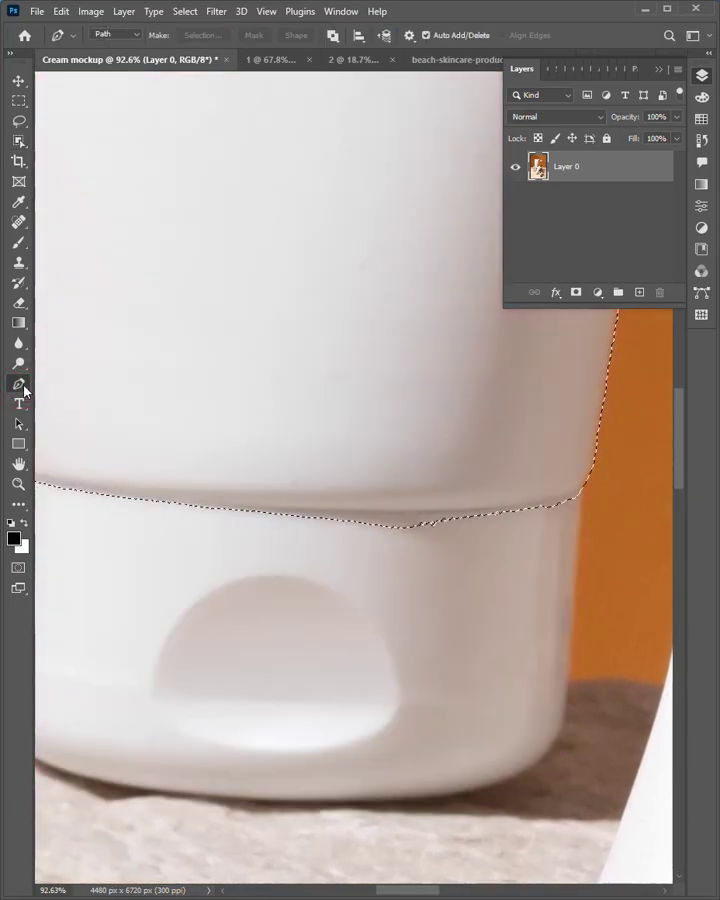
{"action": "left_click", "coordinate": [121, 496]}
{"action": "left_click_drag", "start_coordinate": [398, 513], "coordinate": [440, 511]}
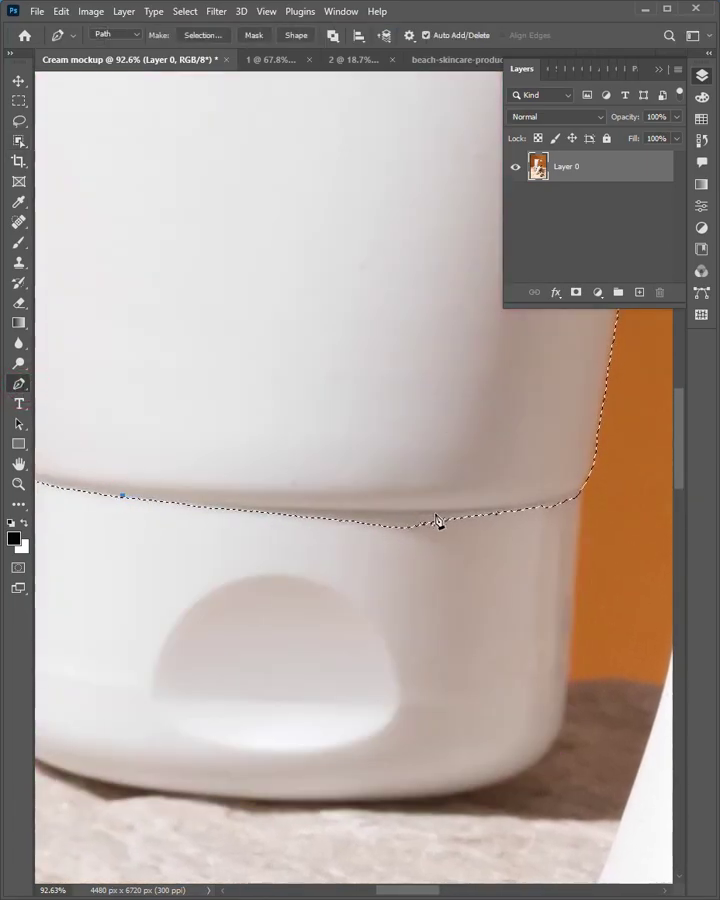
{"action": "left_click_drag", "start_coordinate": [591, 482], "coordinate": [598, 473]}
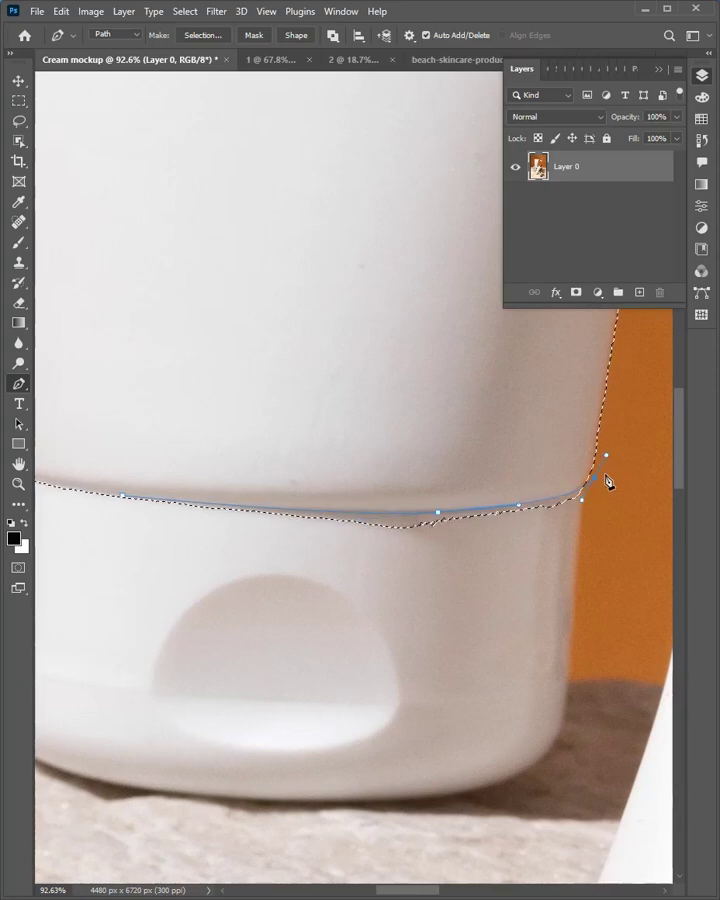
{"action": "left_click", "coordinate": [601, 508]}
{"action": "left_click_drag", "start_coordinate": [447, 562], "coordinate": [417, 564]}
Subtract the cap path from the tube selection via Make Selection
{"action": "right_click", "coordinate": [122, 512]}
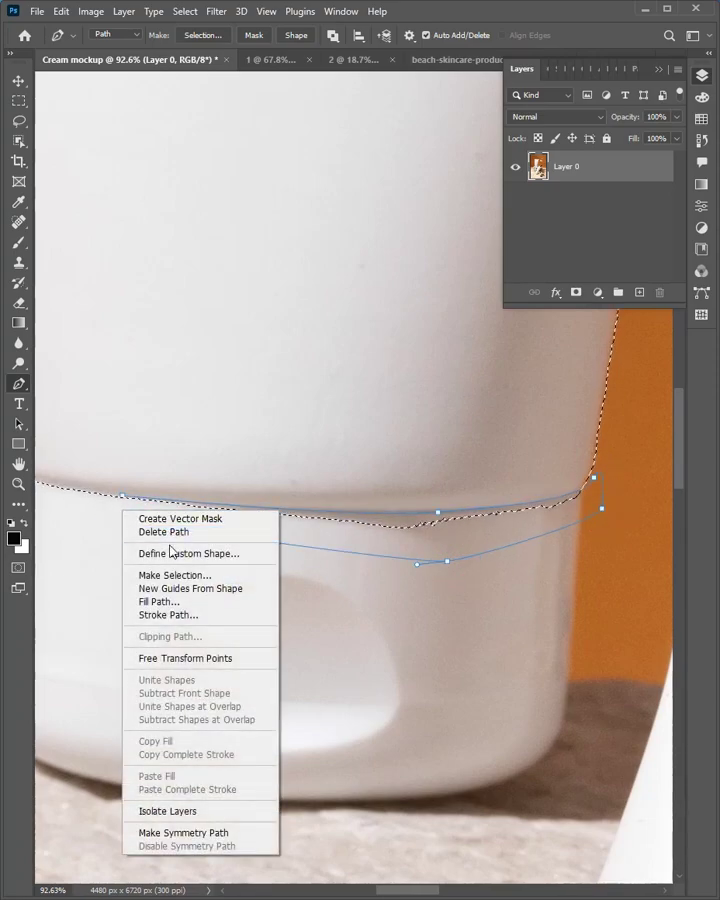
{"action": "left_click", "coordinate": [170, 575]}
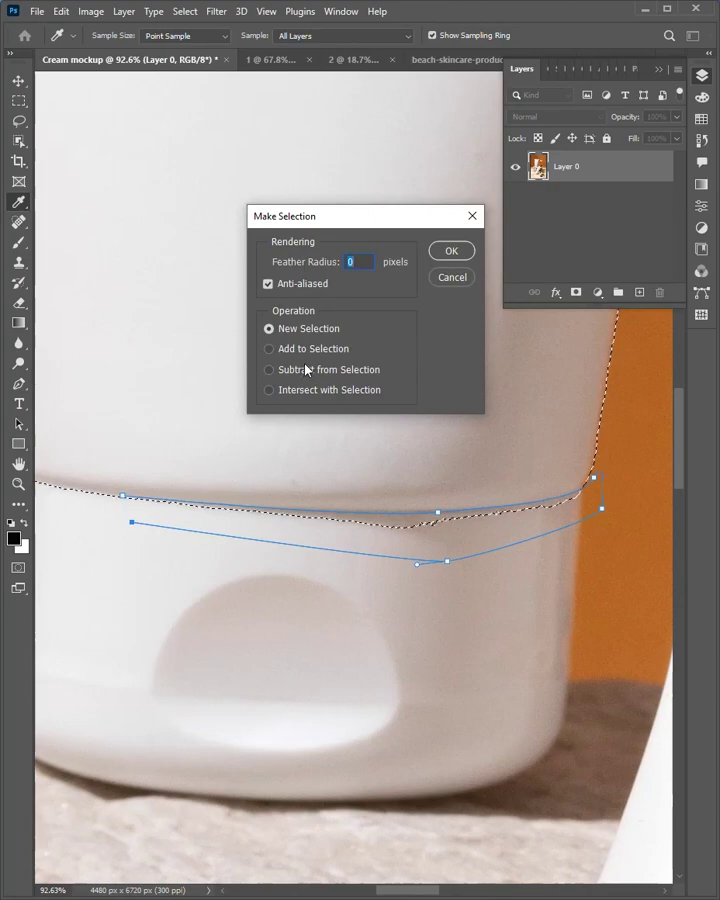
{"action": "left_click", "coordinate": [451, 252]}
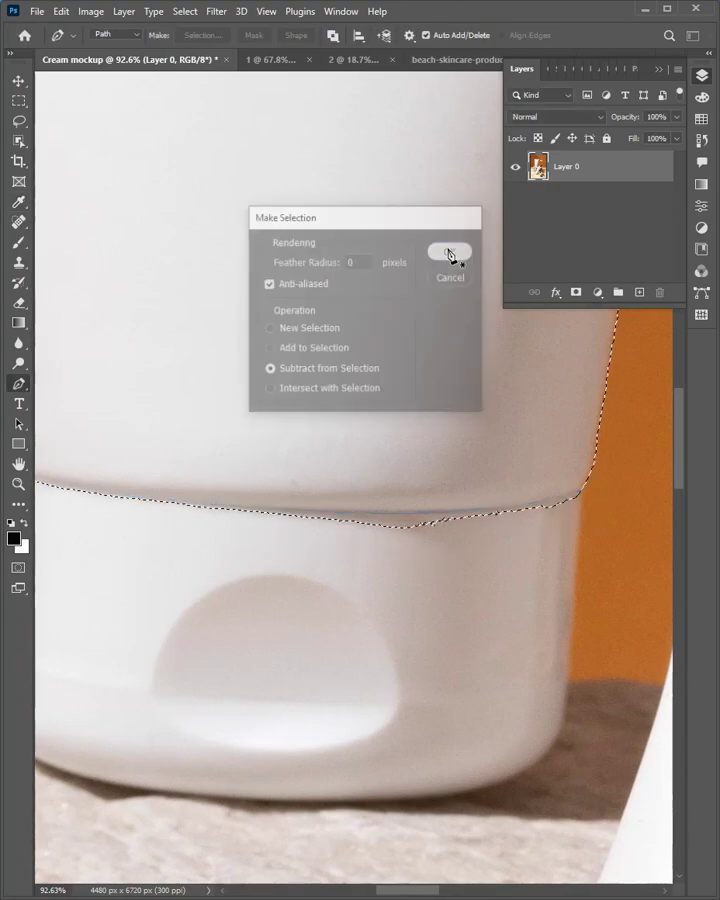
{"action": "scroll", "coordinate": [420, 533], "scroll_direction": "down", "scroll_amount": 5}
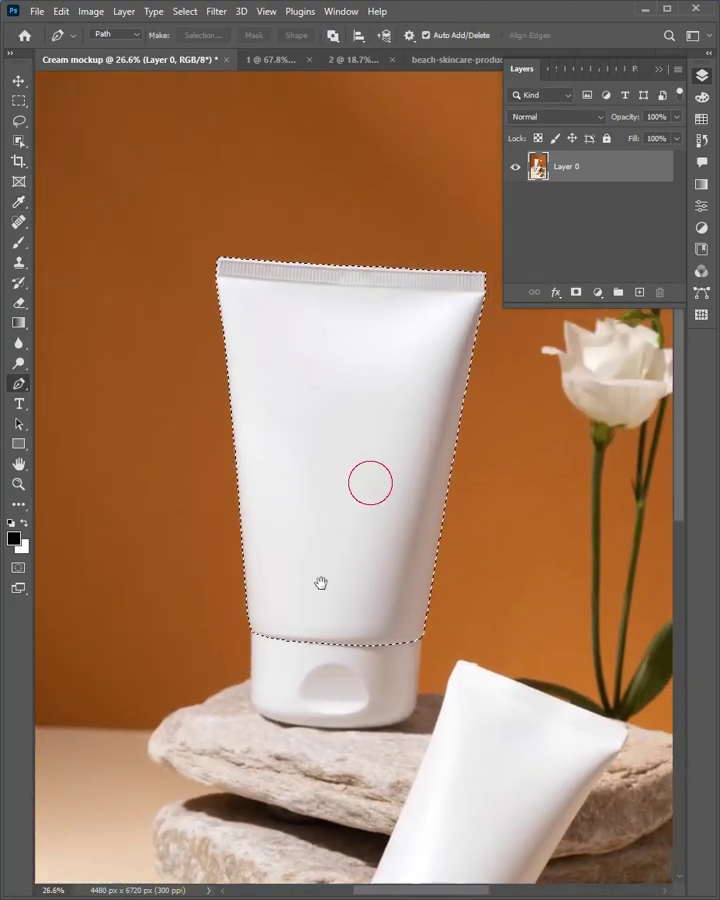
{"action": "left_click_drag", "start_coordinate": [320, 580], "coordinate": [288, 564]}
Copy the upright tube body to a new layer named Large Cream
{"action": "key", "text": "ctrl+j"}
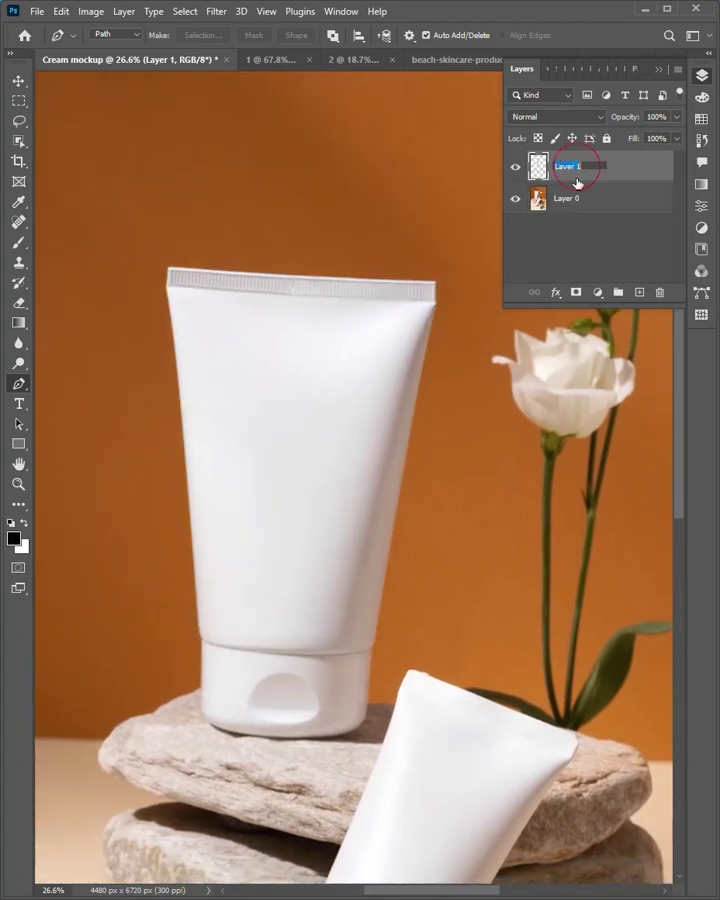
{"action": "type", "text": "Large Cream"}
{"action": "key", "text": "Return"}
{"action": "scroll", "coordinate": [373, 490], "scroll_direction": "down", "scroll_amount": 3}
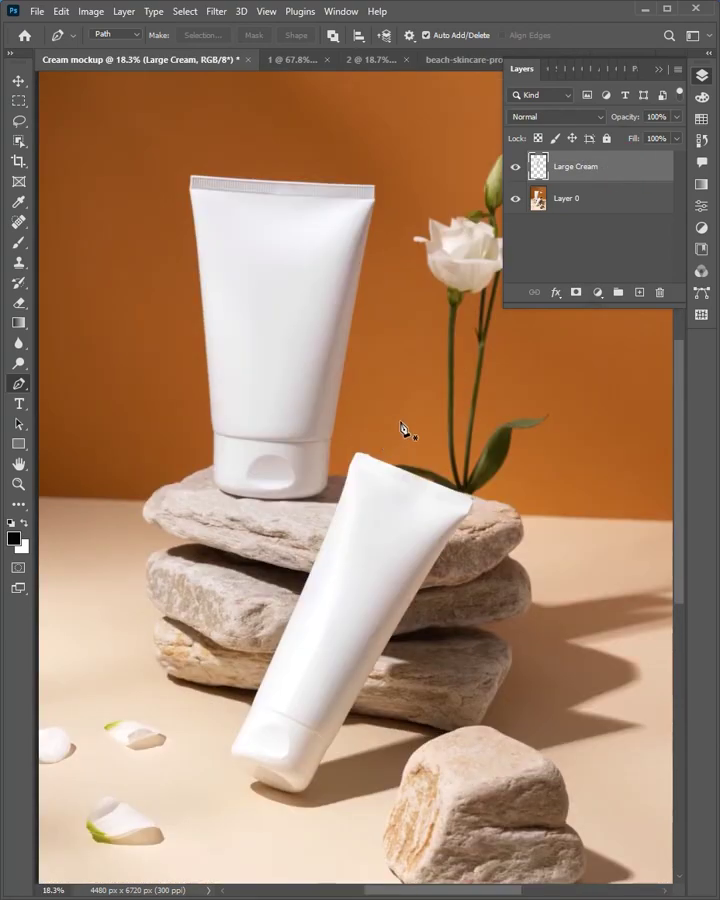
On Layer 0, roughly lasso the tilted tube with the Object Selection Tool
{"action": "left_click", "coordinate": [19, 141]}
{"action": "right_click", "coordinate": [20, 141]}
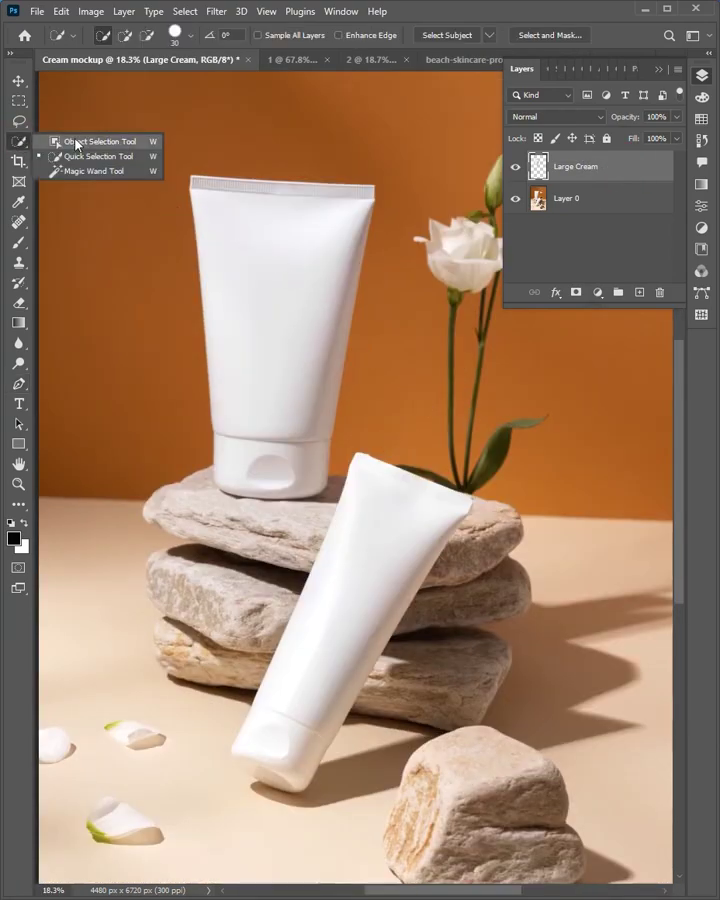
{"action": "left_click", "coordinate": [87, 142]}
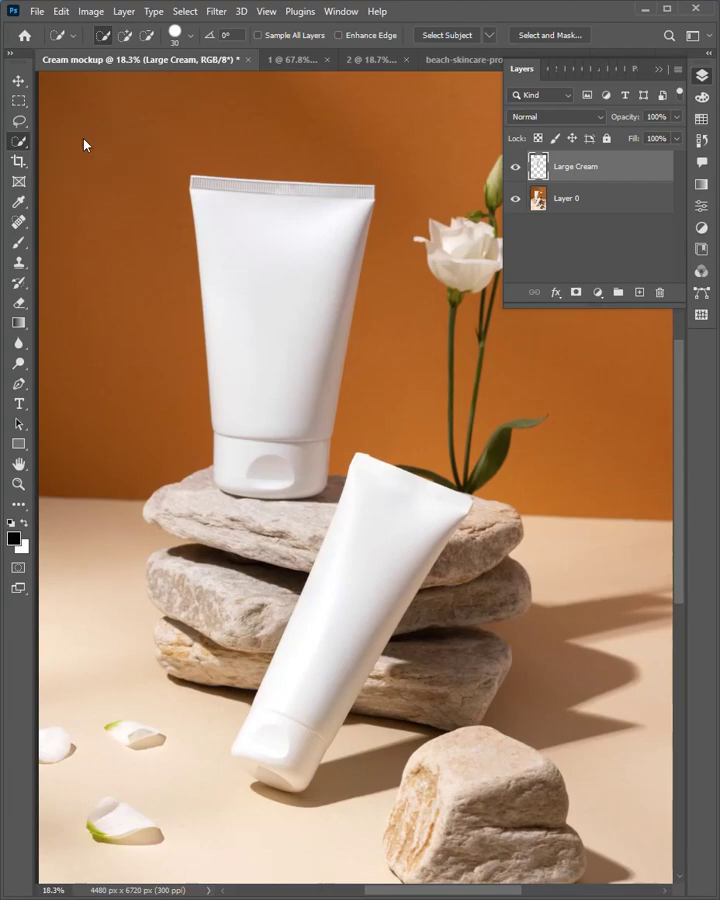
{"action": "left_click", "coordinate": [579, 200]}
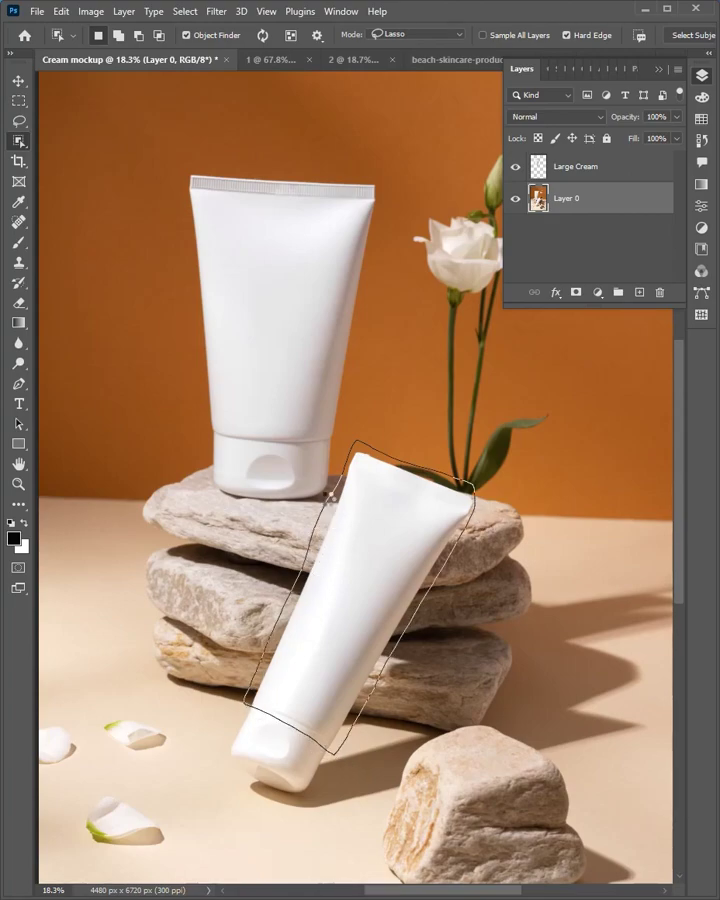
{"action": "left_click_drag", "start_coordinate": [328, 500], "coordinate": [332, 494]}
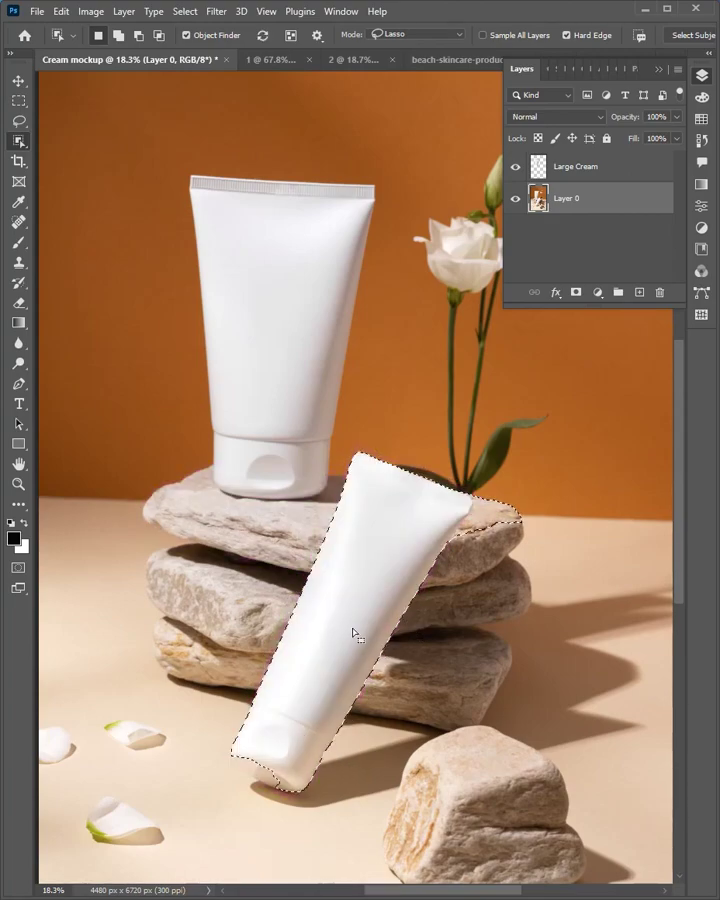
{"action": "left_click_drag", "start_coordinate": [470, 510], "coordinate": [588, 514]}
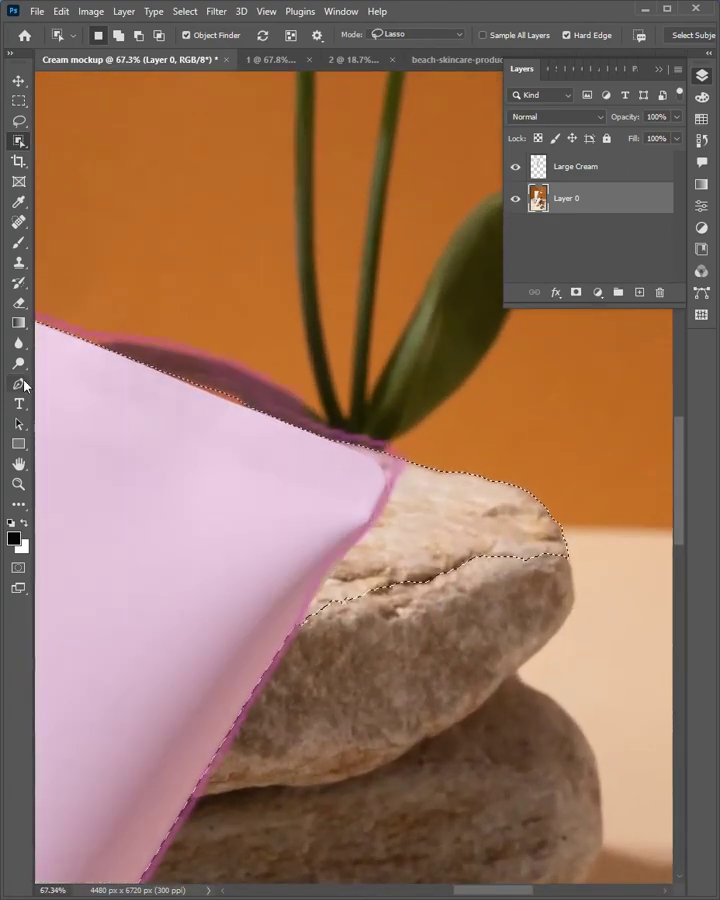
Trace the tilted tube's upper edge with the Pen tool
{"action": "left_click", "coordinate": [24, 385]}
{"action": "scroll", "coordinate": [180, 370], "scroll_direction": "up", "scroll_amount": 2}
{"action": "left_click", "coordinate": [183, 354]}
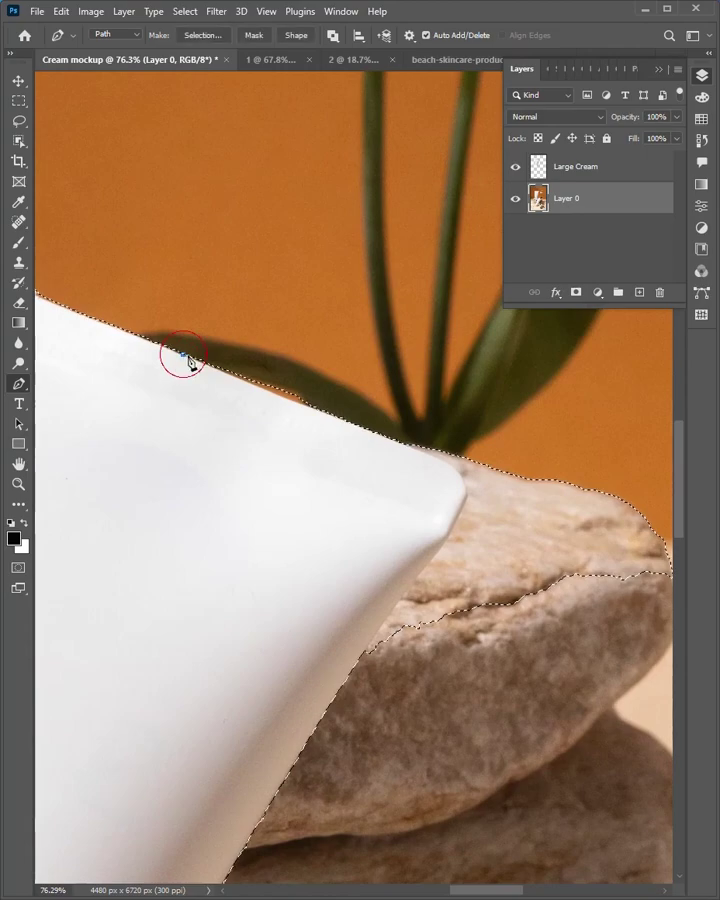
{"action": "left_click_drag", "start_coordinate": [400, 442], "coordinate": [411, 445]}
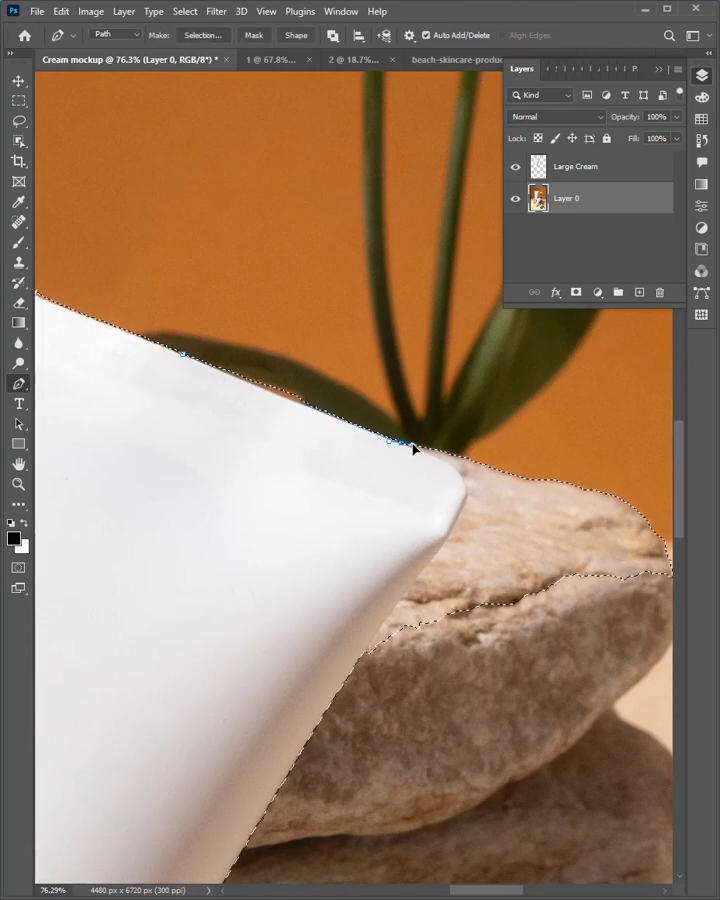
{"action": "scroll", "coordinate": [442, 464], "scroll_direction": "up", "scroll_amount": 3}
{"action": "scroll", "coordinate": [470, 470], "scroll_direction": "up", "scroll_amount": 2}
{"action": "key", "text": "ctrl+z"}
{"action": "left_click_drag", "start_coordinate": [401, 434], "coordinate": [424, 440]}
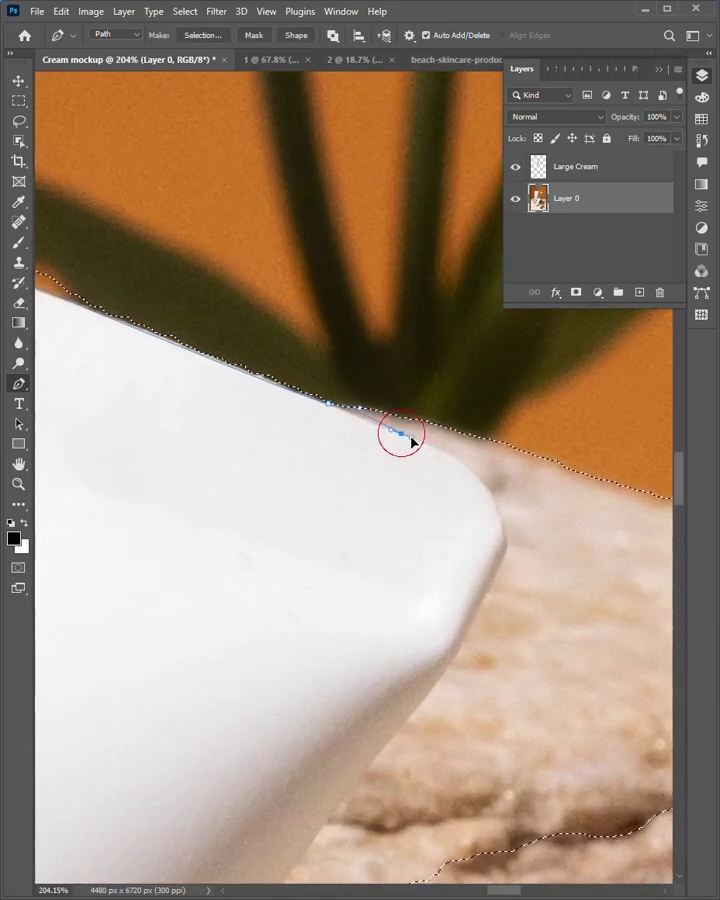
{"action": "left_click_drag", "start_coordinate": [497, 507], "coordinate": [503, 528]}
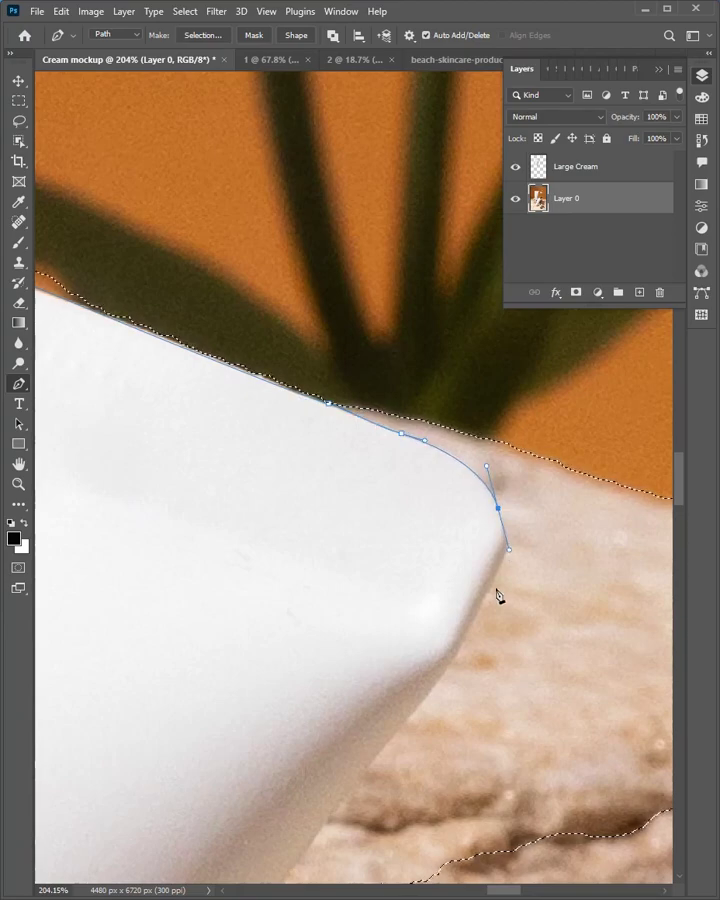
{"action": "mouse_move", "coordinate": [411, 659]}
{"action": "left_mouse_down"}
{"action": "mouse_move", "coordinate": [384, 705]}
{"action": "mouse_move", "coordinate": [592, 440]}
{"action": "left_mouse_up"}
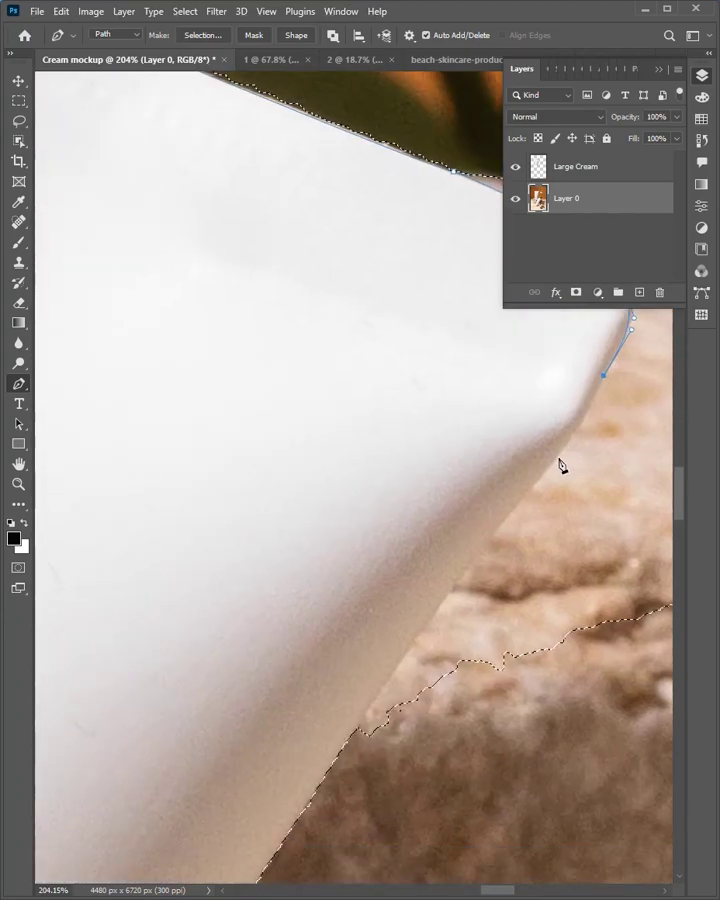
{"action": "left_click_drag", "start_coordinate": [552, 466], "coordinate": [521, 495]}
{"action": "left_click_drag", "start_coordinate": [369, 703], "coordinate": [328, 773]}
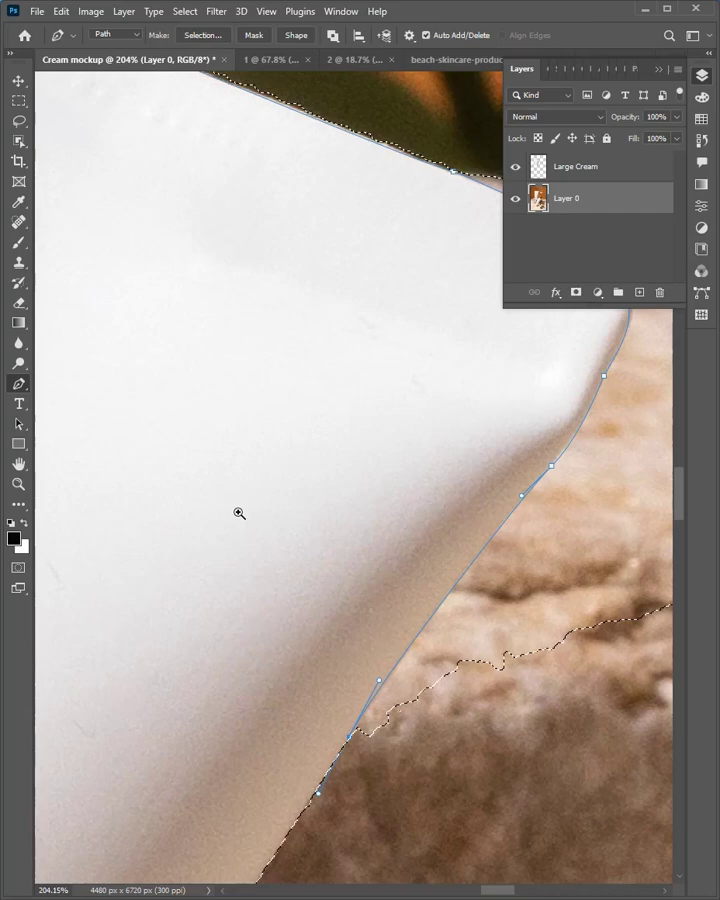
Loop the path around the rock top and close it
{"action": "scroll", "coordinate": [239, 513], "scroll_direction": "down", "scroll_amount": 5}
{"action": "left_click", "coordinate": [529, 614]}
{"action": "left_click_drag", "start_coordinate": [615, 480], "coordinate": [618, 498]}
{"action": "left_click", "coordinate": [505, 388]}
{"action": "left_click", "coordinate": [344, 394]}
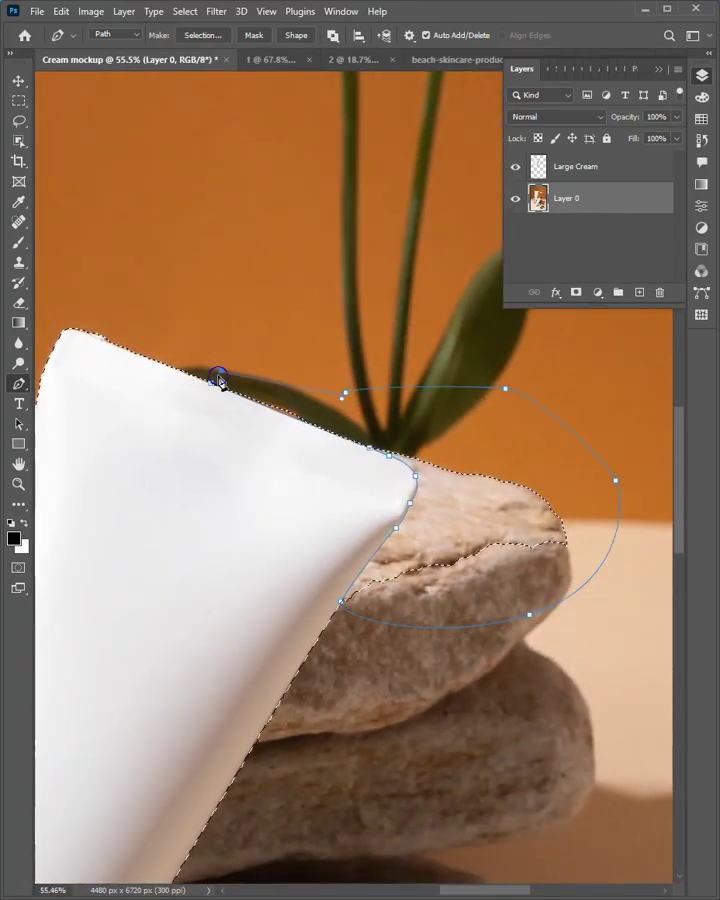
Subtract the rock path from the tube selection via Make Selection
{"action": "right_click", "coordinate": [219, 378]}
{"action": "left_click", "coordinate": [265, 441]}
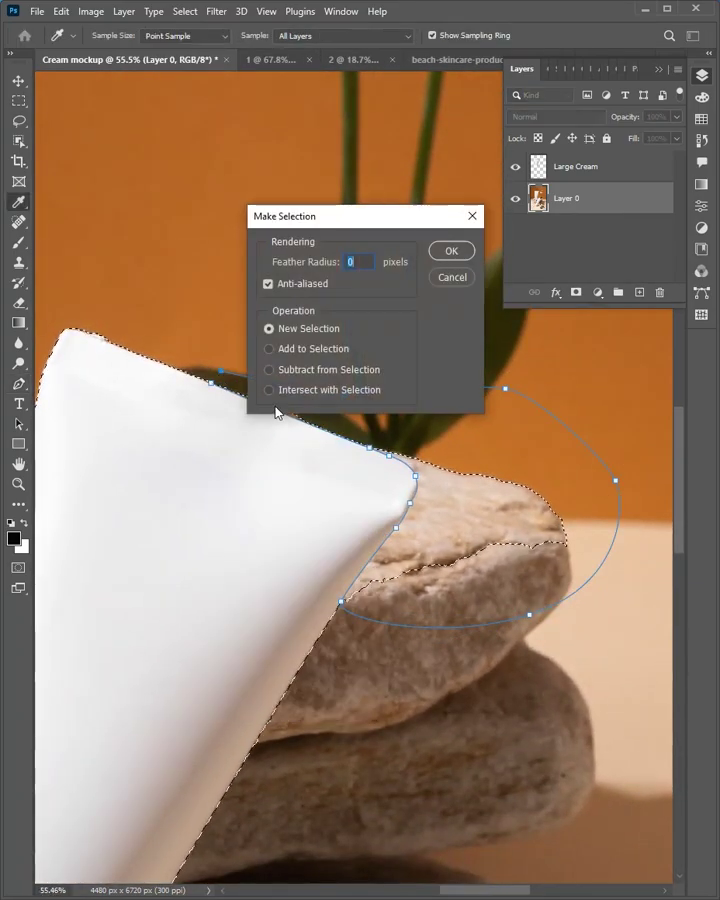
{"action": "left_click", "coordinate": [297, 373]}
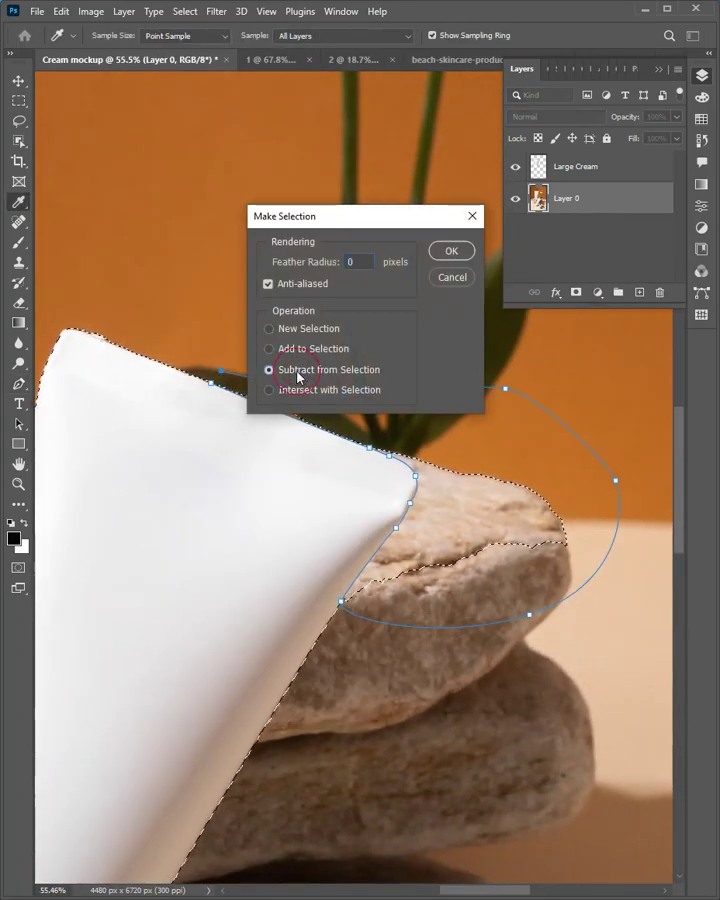
{"action": "left_click", "coordinate": [452, 251]}
Draw a closed Pen path around the leaning tube's cap
{"action": "left_click_drag", "start_coordinate": [238, 624], "coordinate": [471, 327]}
{"action": "scroll", "coordinate": [471, 327], "scroll_direction": "down", "scroll_amount": 3}
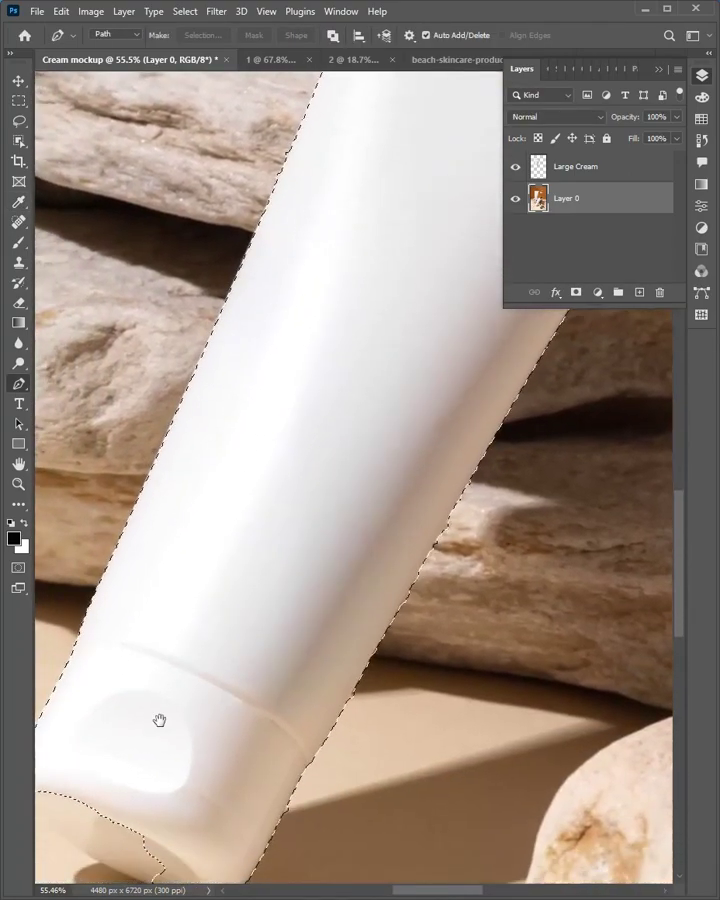
{"action": "left_click_drag", "start_coordinate": [158, 714], "coordinate": [278, 538]}
{"action": "scroll", "coordinate": [232, 596], "scroll_direction": "up", "scroll_amount": 1}
{"action": "scroll", "coordinate": [340, 481], "scroll_direction": "up", "scroll_amount": 2}
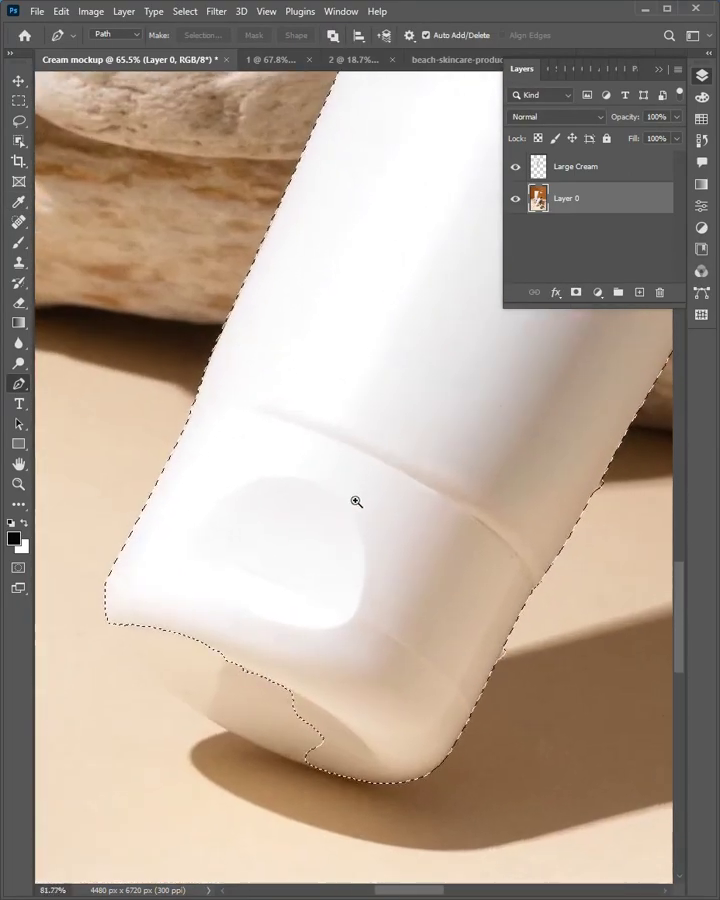
{"action": "scroll", "coordinate": [354, 498], "scroll_direction": "up", "scroll_amount": 1}
{"action": "left_click", "coordinate": [170, 405]}
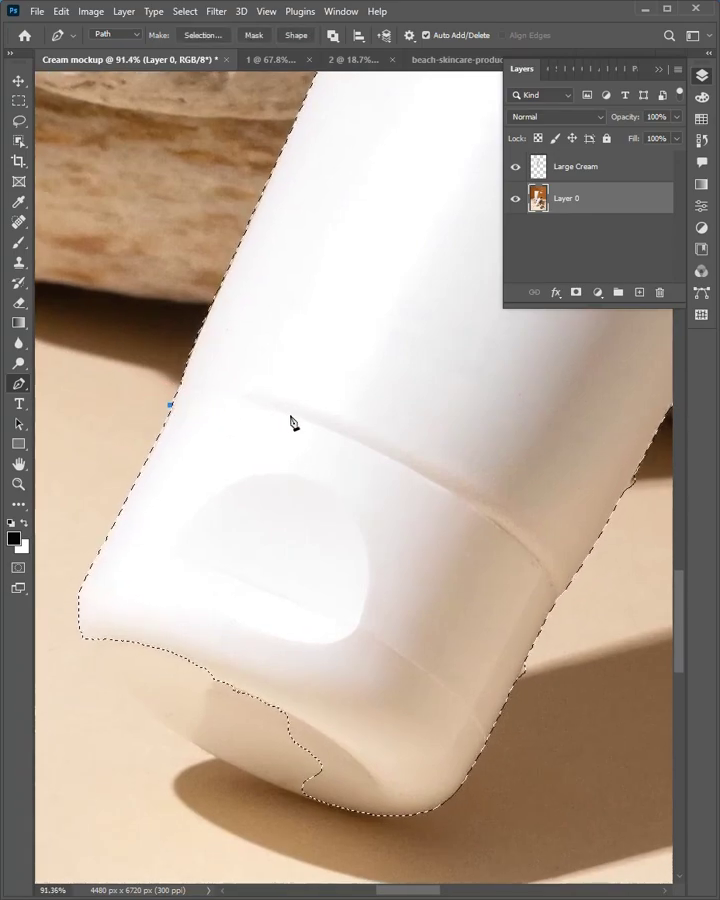
{"action": "left_click_drag", "start_coordinate": [291, 414], "coordinate": [366, 448]}
{"action": "left_click", "coordinate": [527, 549]}
{"action": "mouse_move", "coordinate": [562, 598]}
{"action": "left_mouse_down"}
{"action": "mouse_move", "coordinate": [567, 616]}
{"action": "mouse_move", "coordinate": [555, 650]}
{"action": "left_mouse_up"}
{"action": "left_click_drag", "start_coordinate": [427, 834], "coordinate": [370, 830]}
{"action": "left_click_drag", "start_coordinate": [157, 776], "coordinate": [129, 762]}
{"action": "left_click_drag", "start_coordinate": [56, 582], "coordinate": [72, 511]}
{"action": "left_click", "coordinate": [170, 405]}
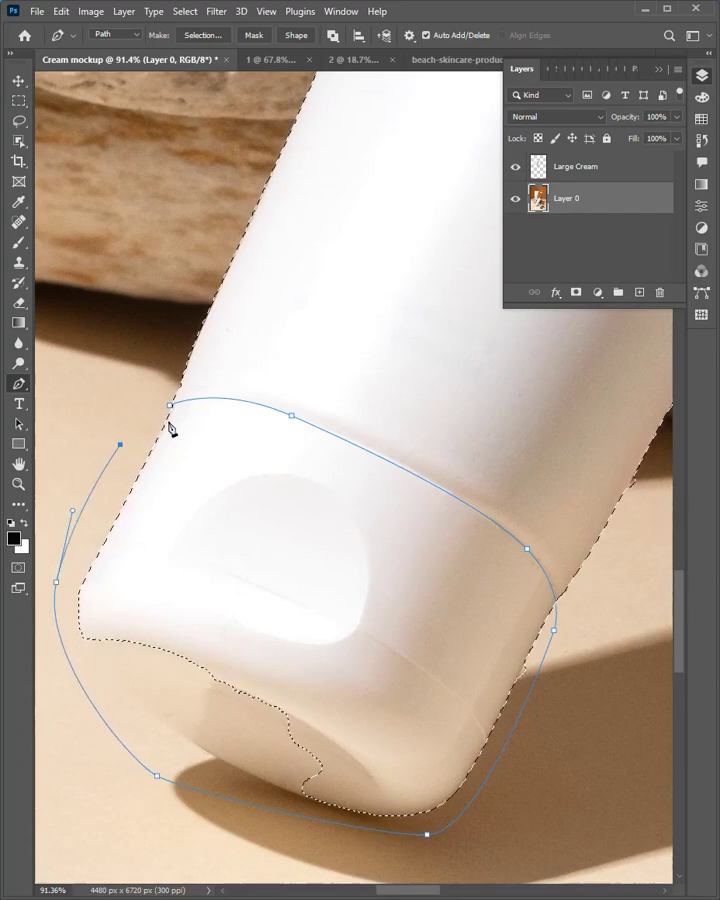
Subtract the cap path from the leaning tube selection via Make Selection
{"action": "right_click", "coordinate": [172, 422]}
{"action": "left_click", "coordinate": [212, 488]}
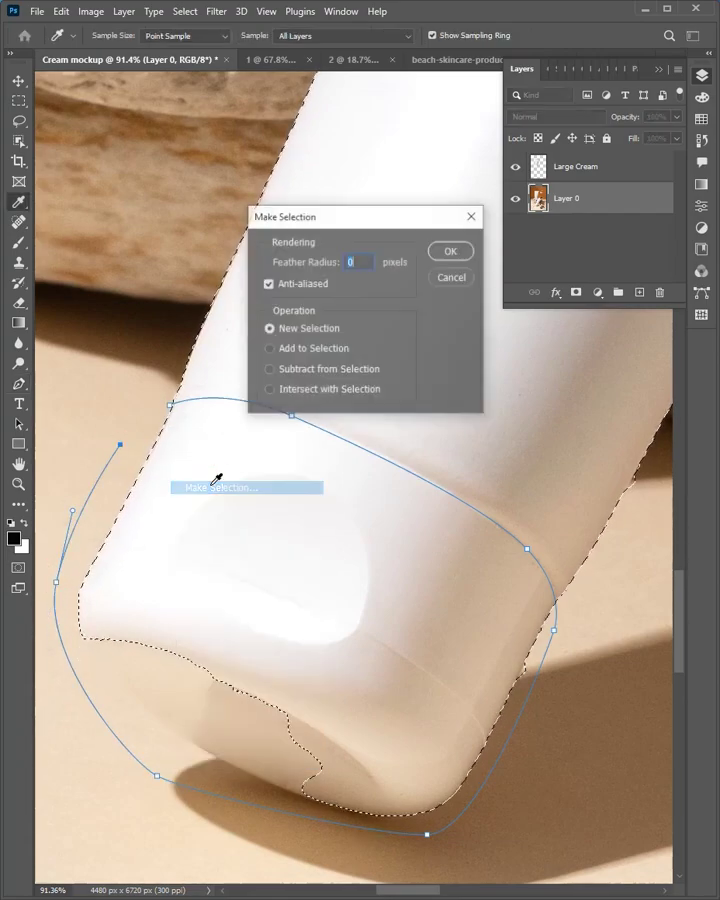
{"action": "left_click", "coordinate": [452, 250]}
{"action": "left_click_drag", "start_coordinate": [346, 551], "coordinate": [233, 680]}
{"action": "scroll", "coordinate": [352, 482], "scroll_direction": "down", "scroll_amount": 2}
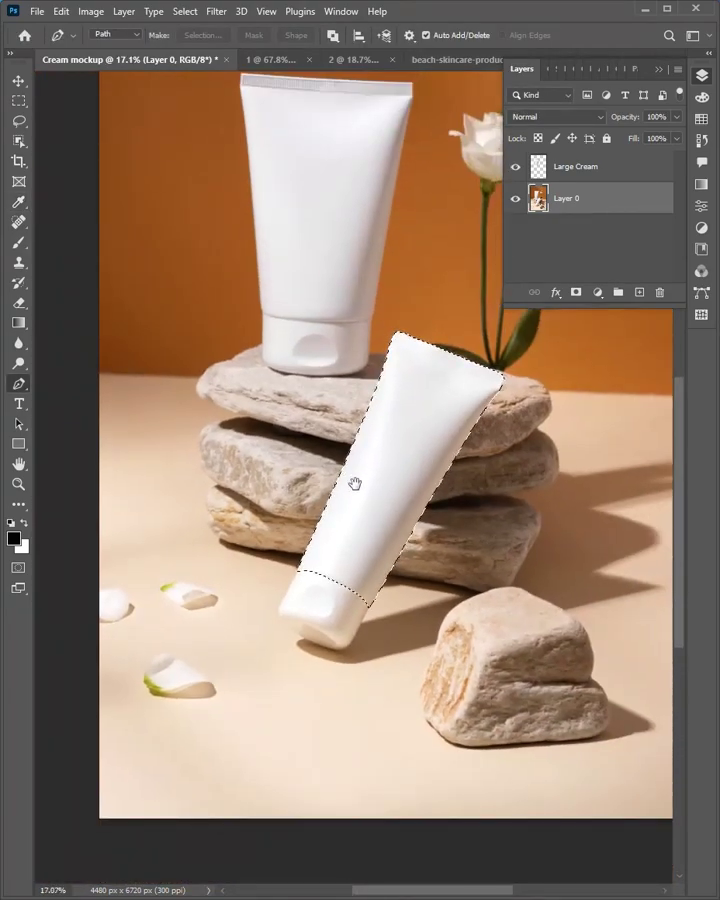
{"action": "mouse_move", "coordinate": [352, 482]}
{"action": "left_mouse_down"}
{"action": "mouse_move", "coordinate": [346, 576]}
{"action": "mouse_move", "coordinate": [367, 527]}
{"action": "mouse_move", "coordinate": [366, 534]}
{"action": "left_mouse_up"}
{"action": "scroll", "coordinate": [346, 576], "scroll_direction": "up", "scroll_amount": 3}
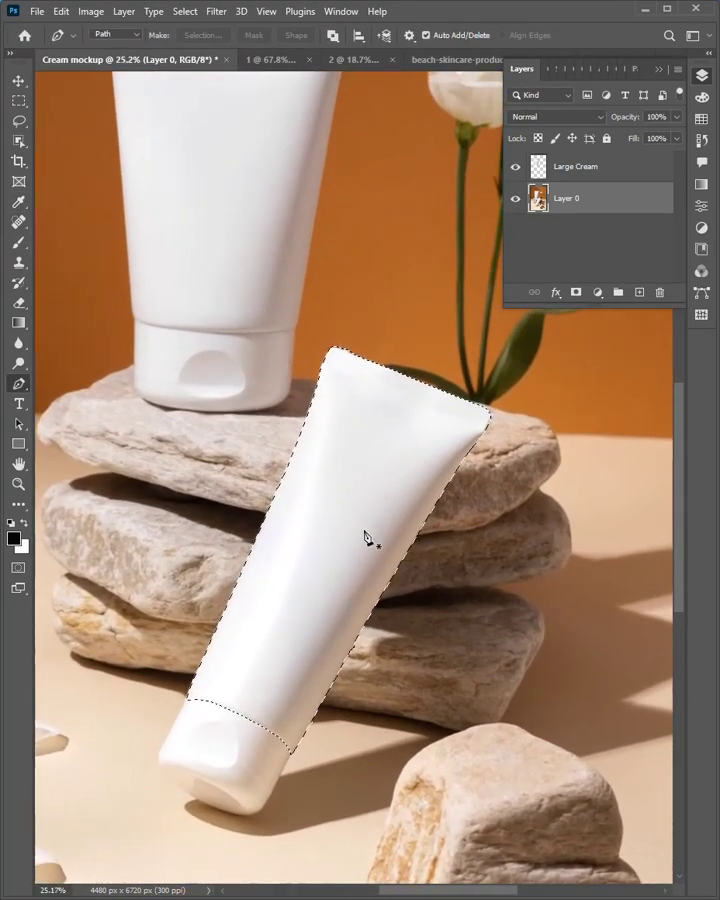
Copy the leaning tube body to a new layer named Small Cream
{"action": "key", "text": "ctrl+j"}
{"action": "left_click", "coordinate": [575, 200]}
{"action": "type", "text": "Small Cream"}
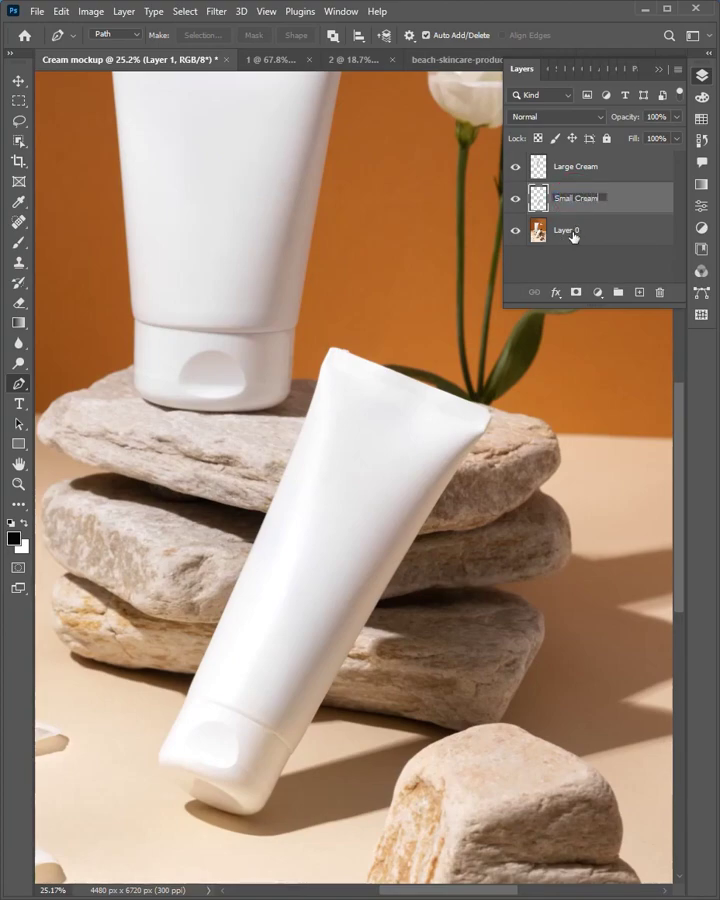
{"action": "left_click", "coordinate": [616, 197]}
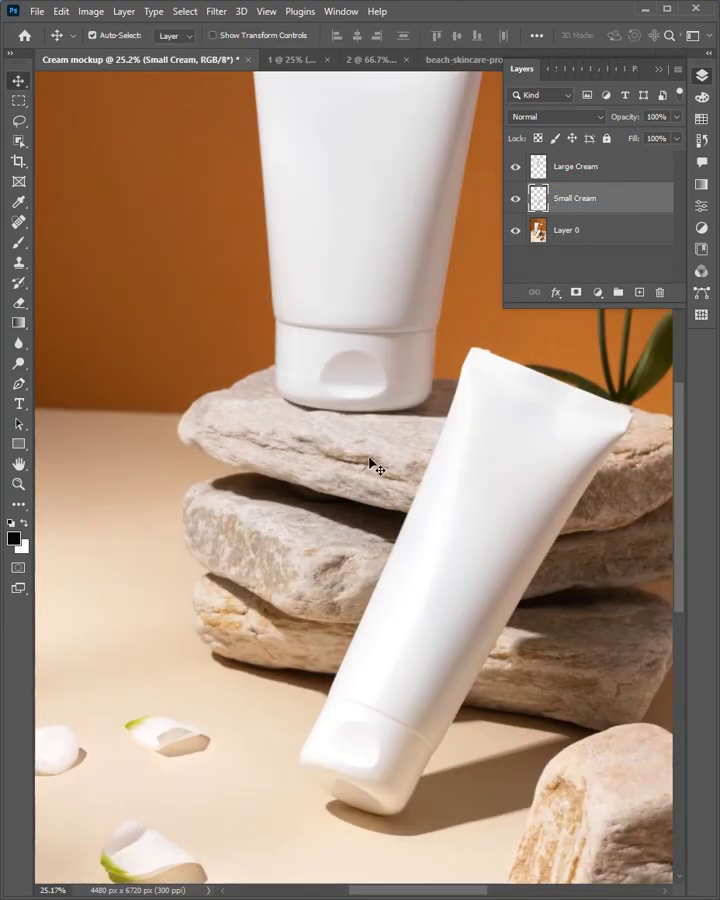
{"action": "scroll", "coordinate": [372, 465], "scroll_direction": "down", "scroll_amount": 2, "text": "alt"}
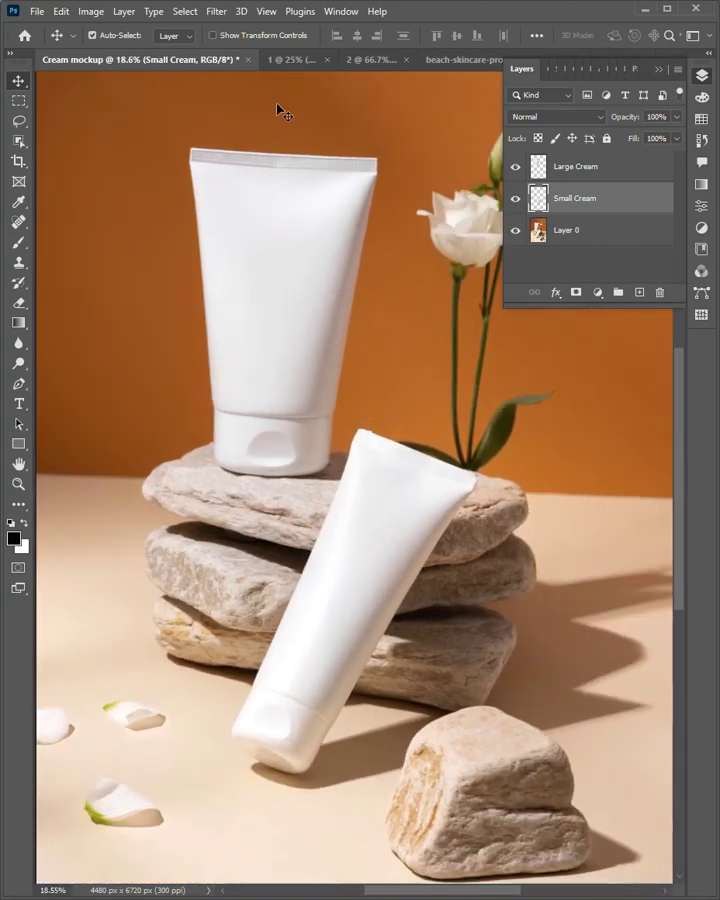
Bring the Beauty & Personal Care poster in, scaled to about 60% over the upright tube
{"action": "left_click", "coordinate": [288, 60]}
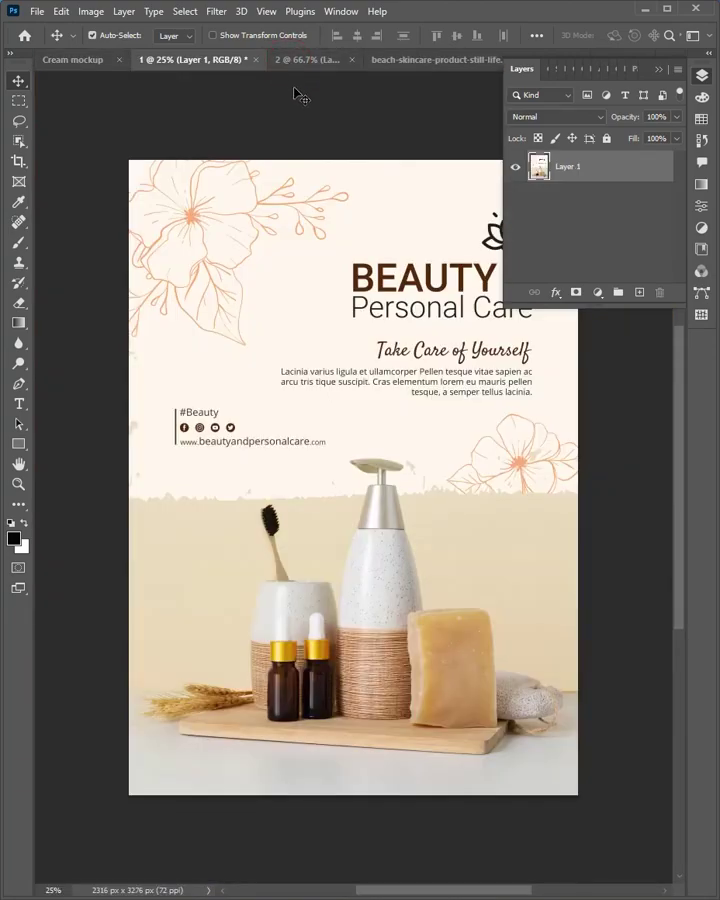
{"action": "left_click_drag", "start_coordinate": [297, 215], "coordinate": [85, 60]}
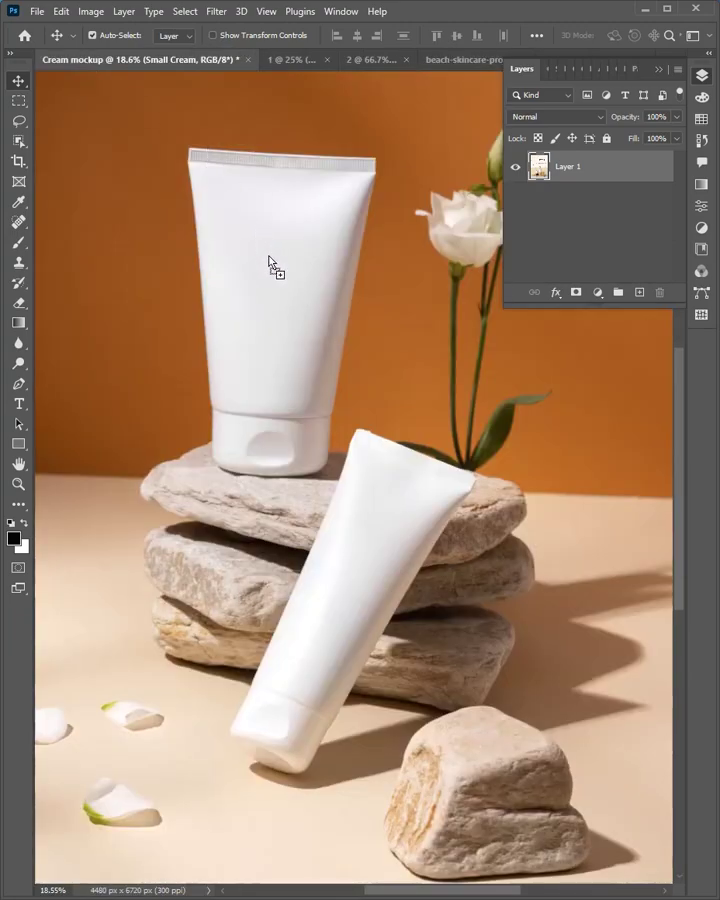
{"action": "left_click_drag", "start_coordinate": [269, 258], "coordinate": [278, 316]}
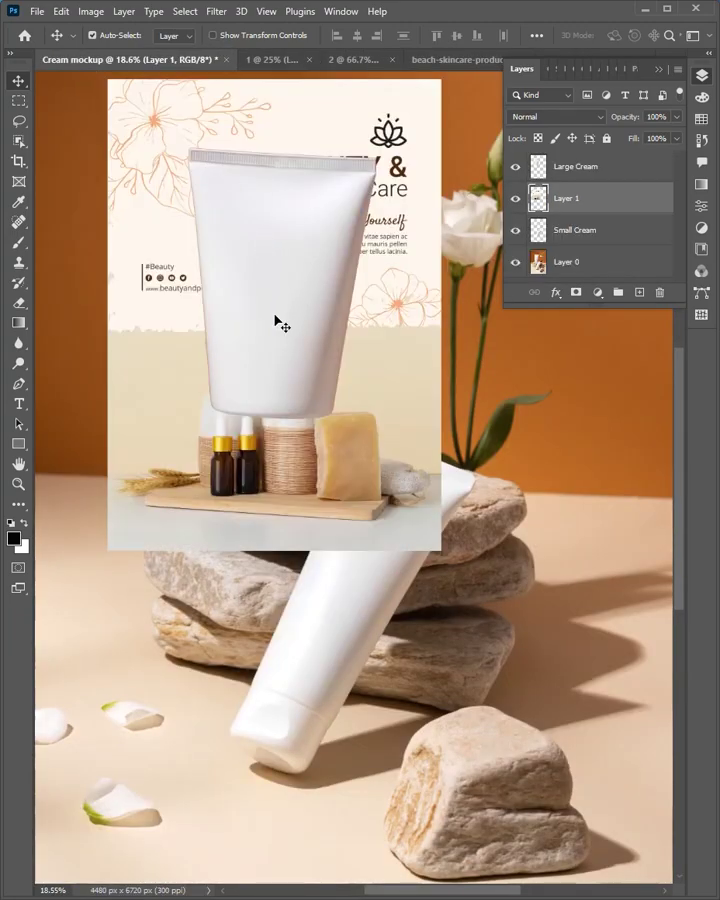
{"action": "key", "text": "ctrl+t"}
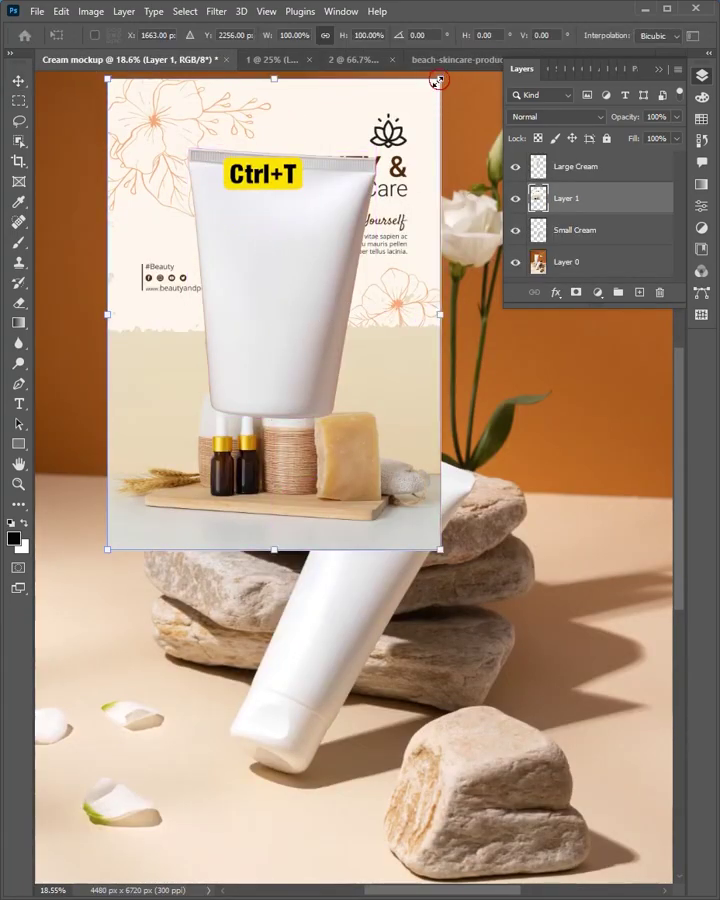
{"action": "left_click_drag", "start_coordinate": [437, 80], "coordinate": [373, 172]}
{"action": "mouse_move", "coordinate": [328, 227]}
{"action": "left_mouse_down"}
{"action": "mouse_move", "coordinate": [337, 215]}
{"action": "mouse_move", "coordinate": [378, 205]}
{"action": "left_mouse_up"}
{"action": "key", "text": "Return"}
Move the poster above Large Cream and distort its top edge to slant right
{"action": "left_click_drag", "start_coordinate": [555, 196], "coordinate": [582, 163]}
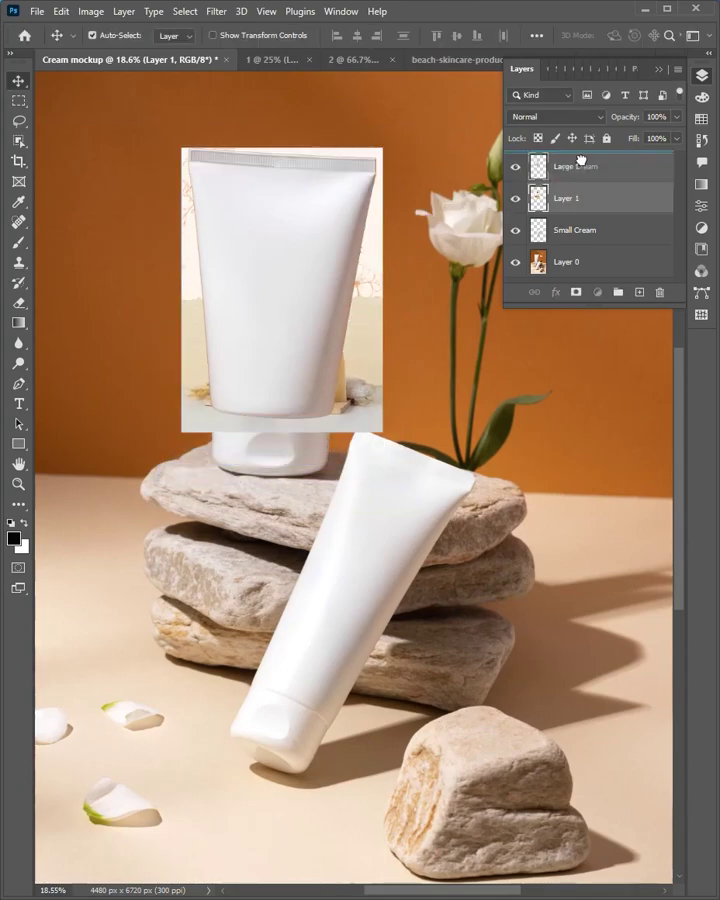
{"action": "key", "text": "ctrl+t"}
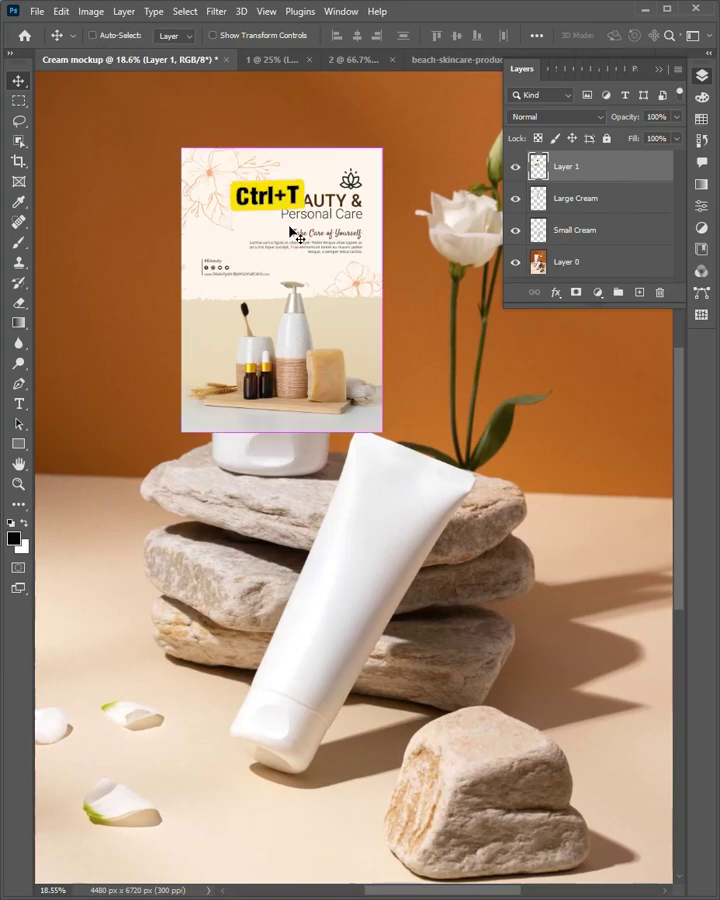
{"action": "right_click", "coordinate": [290, 232]}
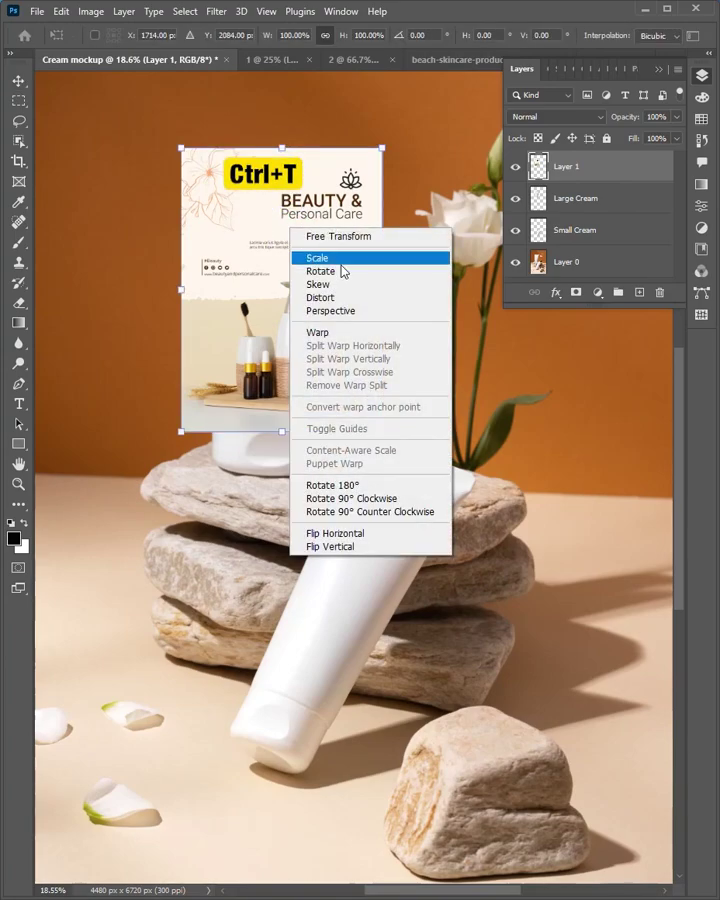
{"action": "left_click", "coordinate": [320, 298]}
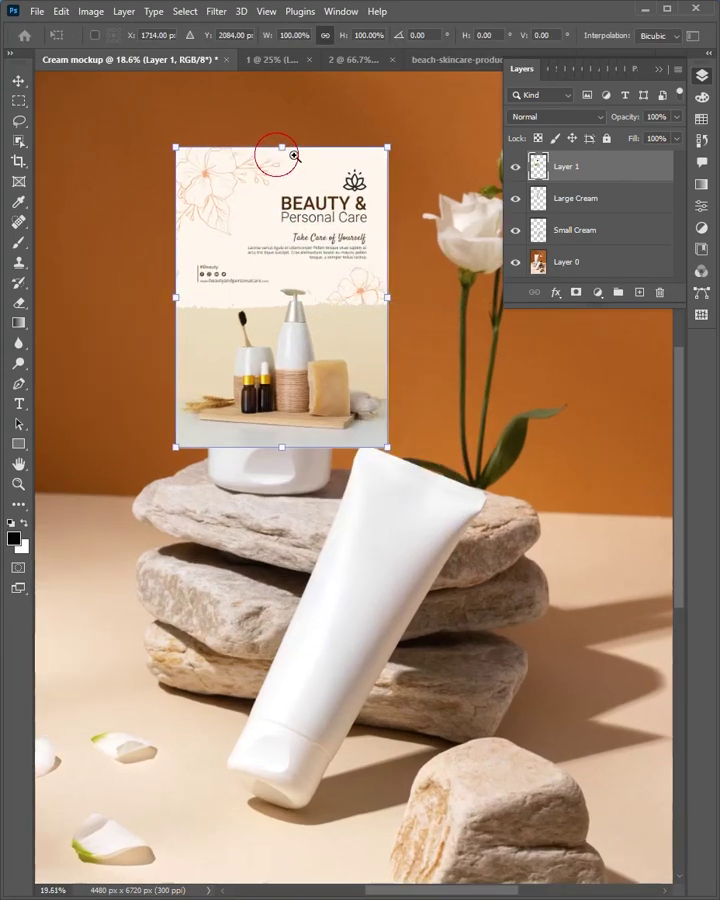
{"action": "mouse_move", "coordinate": [288, 150]}
{"action": "left_mouse_down"}
{"action": "mouse_move", "coordinate": [330, 166]}
{"action": "mouse_move", "coordinate": [302, 379]}
{"action": "mouse_move", "coordinate": [434, 402]}
{"action": "mouse_move", "coordinate": [388, 421]}
{"action": "left_mouse_up"}
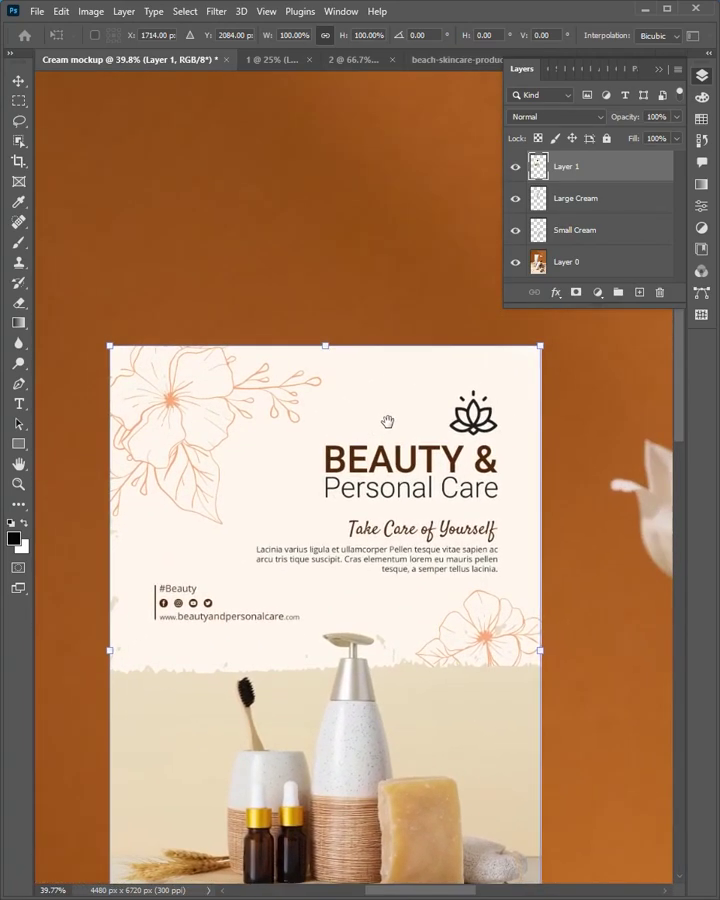
{"action": "left_click_drag", "start_coordinate": [540, 357], "coordinate": [538, 369]}
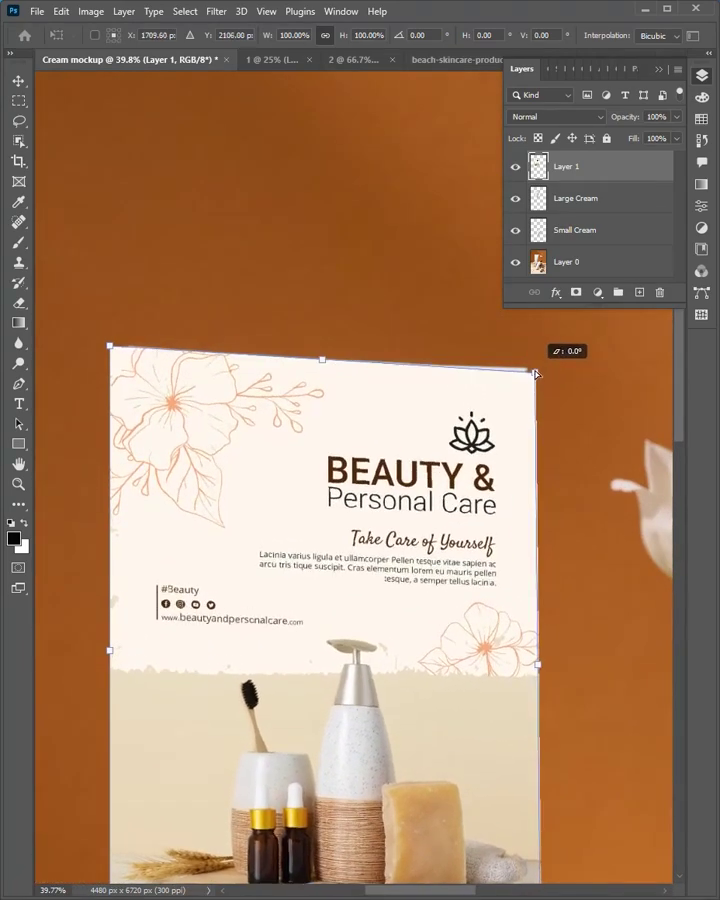
{"action": "mouse_move", "coordinate": [110, 346]}
{"action": "left_mouse_down"}
{"action": "mouse_move", "coordinate": [124, 356]}
{"action": "mouse_move", "coordinate": [115, 347]}
{"action": "left_mouse_up"}
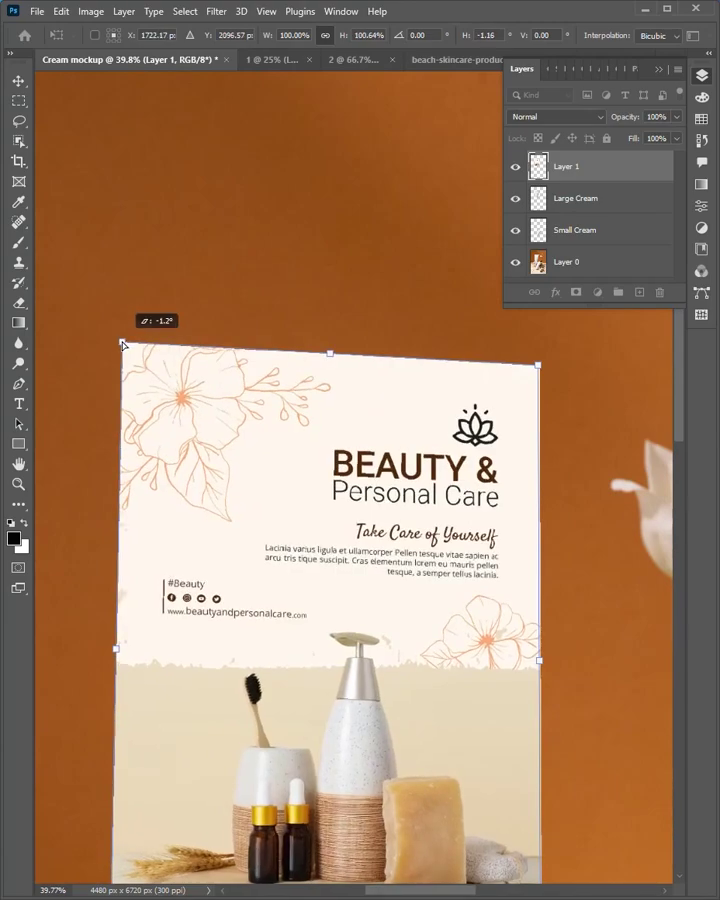
Pull the poster's bottom corners inward and down onto the cap to taper it
{"action": "mouse_move", "coordinate": [317, 629]}
{"action": "left_mouse_down"}
{"action": "mouse_move", "coordinate": [290, 372]}
{"action": "mouse_move", "coordinate": [330, 365]}
{"action": "left_mouse_up"}
{"action": "left_click_drag", "start_coordinate": [548, 678], "coordinate": [447, 677]}
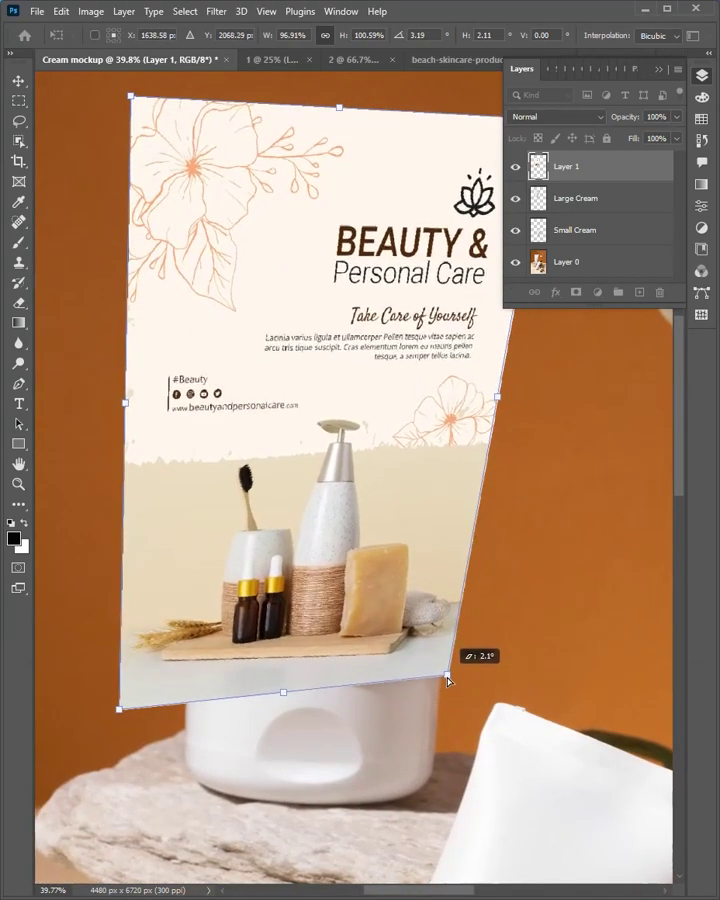
{"action": "left_click_drag", "start_coordinate": [120, 708], "coordinate": [180, 660]}
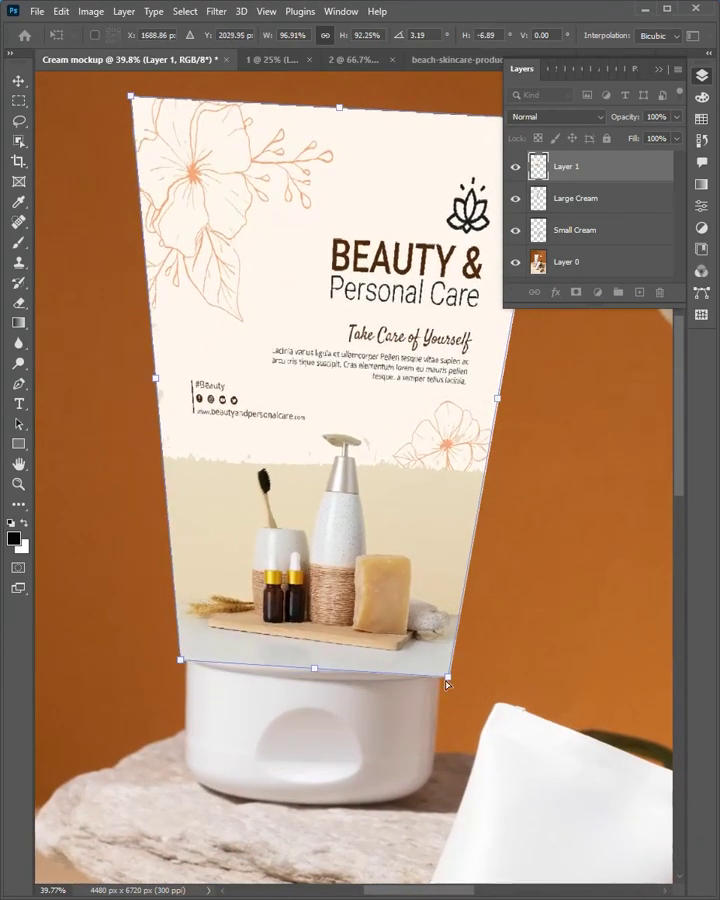
{"action": "left_click_drag", "start_coordinate": [447, 677], "coordinate": [446, 692]}
{"action": "left_click_drag", "start_coordinate": [180, 660], "coordinate": [178, 676]}
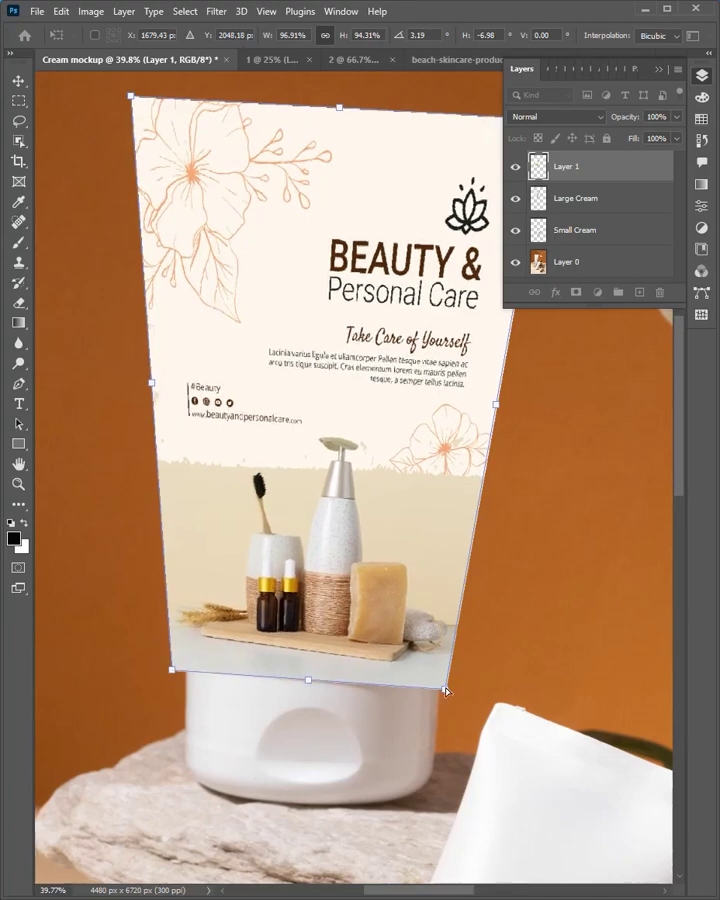
{"action": "scroll", "coordinate": [341, 587], "scroll_direction": "down", "scroll_amount": 2}
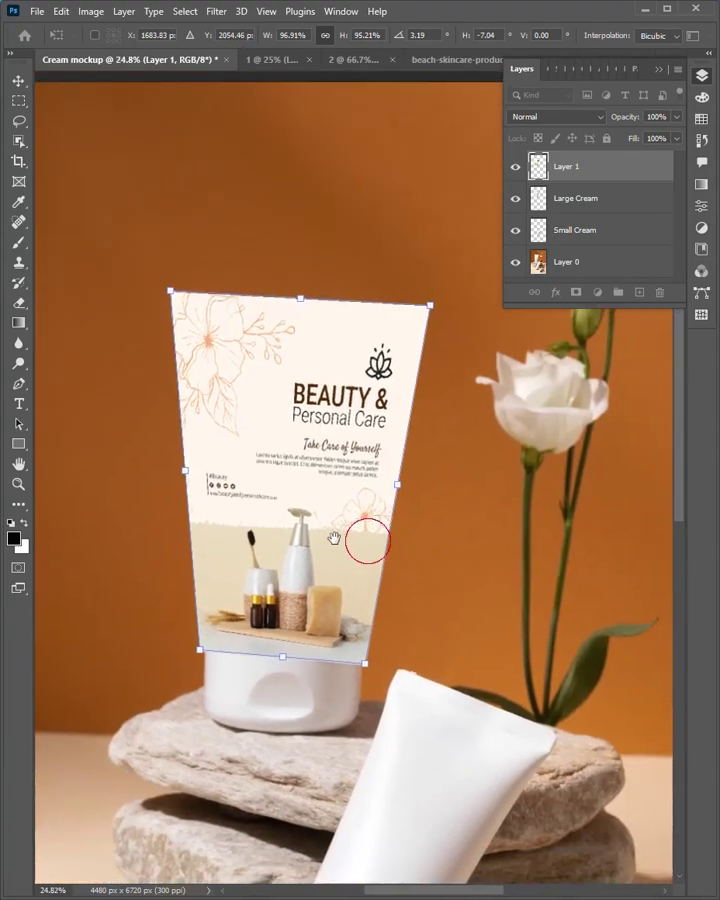
{"action": "key", "text": "Return"}
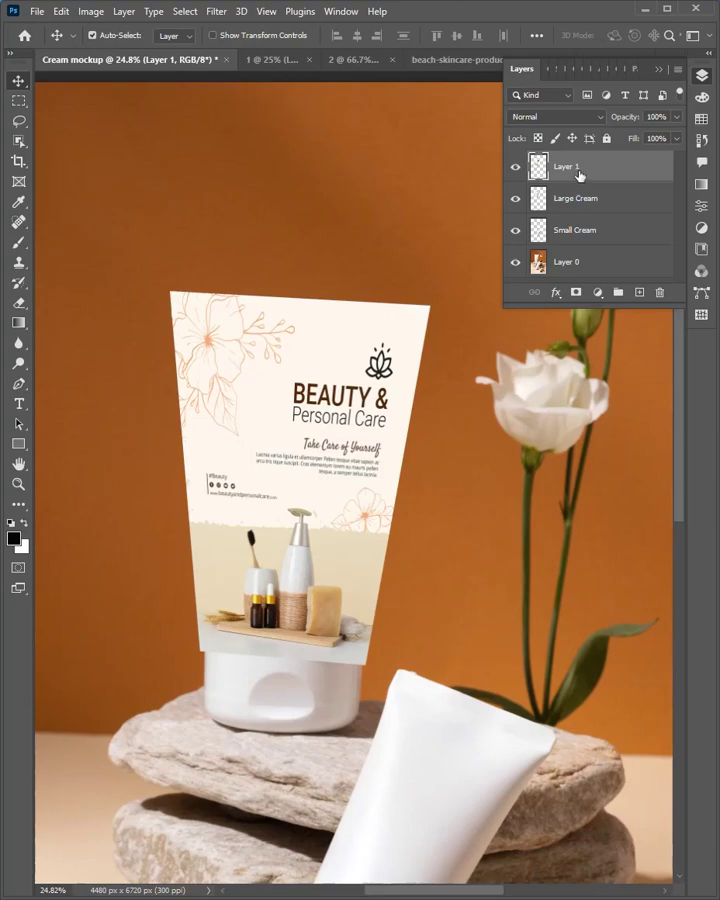
Clip the poster layer to Large Cream and set its blend mode to Multiply
{"action": "right_click", "coordinate": [579, 170]}
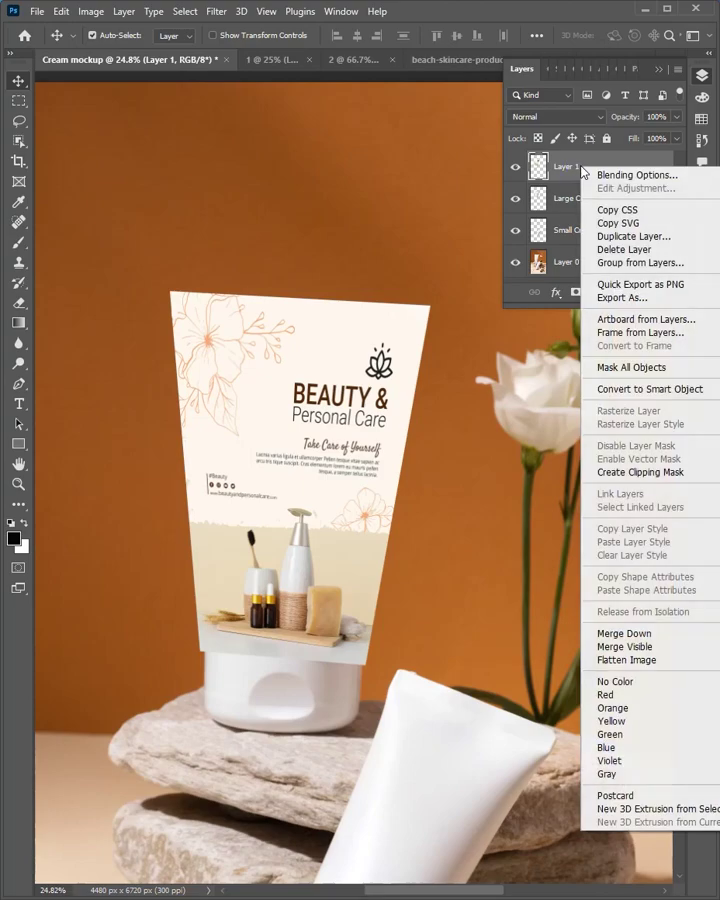
{"action": "left_click", "coordinate": [618, 477]}
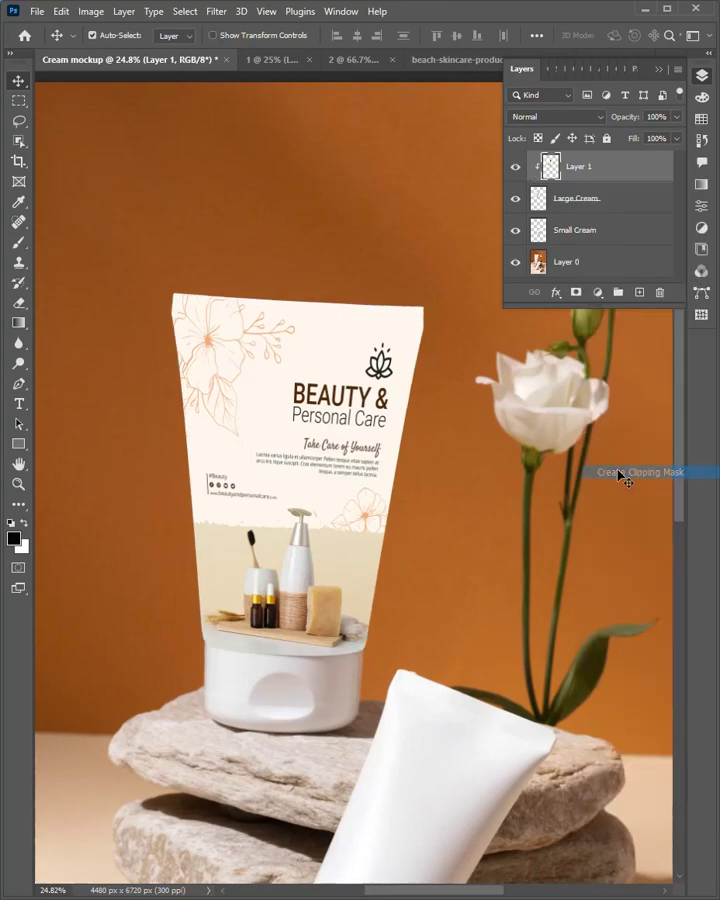
{"action": "left_click", "coordinate": [555, 117]}
{"action": "left_click", "coordinate": [532, 177]}
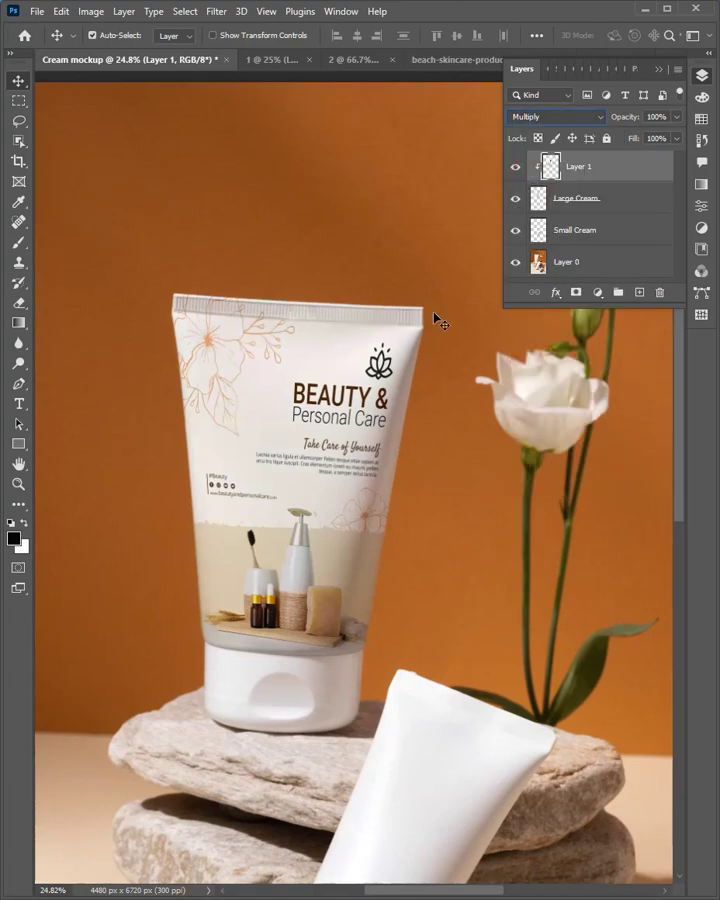
{"action": "scroll", "coordinate": [337, 507], "scroll_direction": "down", "scroll_amount": 2}
{"action": "scroll", "coordinate": [336, 534], "scroll_direction": "up", "scroll_amount": 4}
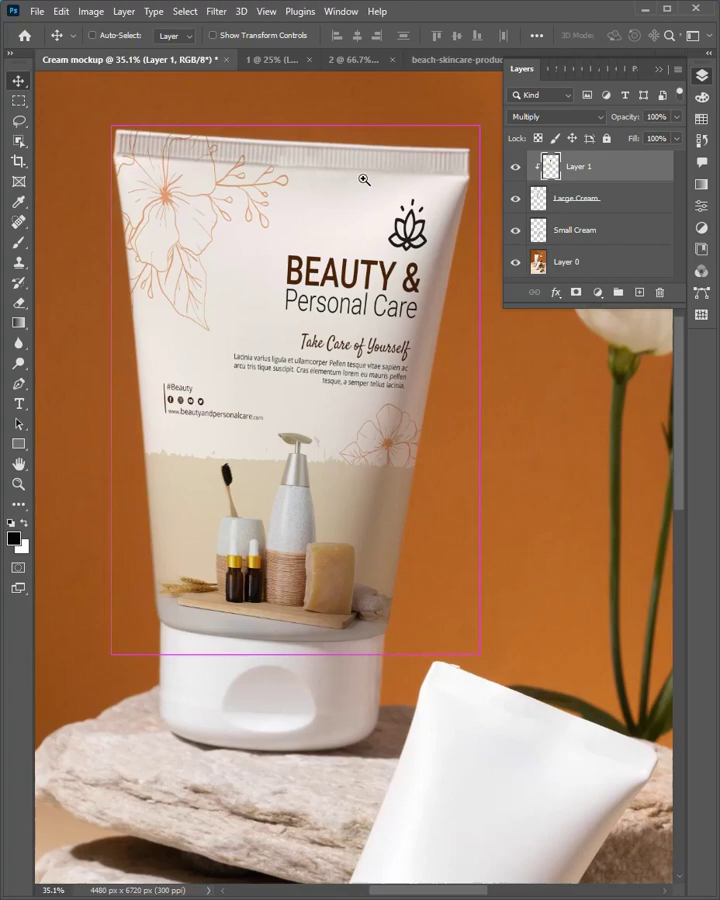
{"action": "scroll", "coordinate": [230, 354], "scroll_direction": "up", "scroll_amount": 1}
{"action": "scroll", "coordinate": [238, 594], "scroll_direction": "down", "scroll_amount": 3}
{"action": "mouse_move", "coordinate": [238, 594]}
{"action": "left_mouse_down"}
{"action": "mouse_move", "coordinate": [313, 430]}
{"action": "mouse_move", "coordinate": [338, 516]}
{"action": "left_mouse_up"}
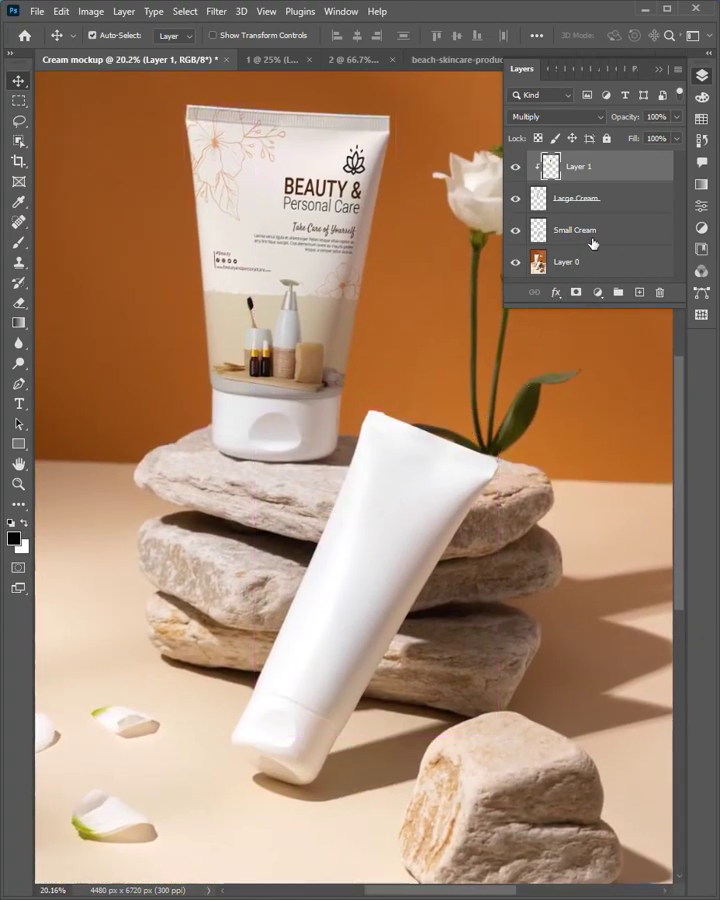
With Small Cream selected, drag the green cosmetic flyer into the mockup
{"action": "left_click", "coordinate": [578, 232]}
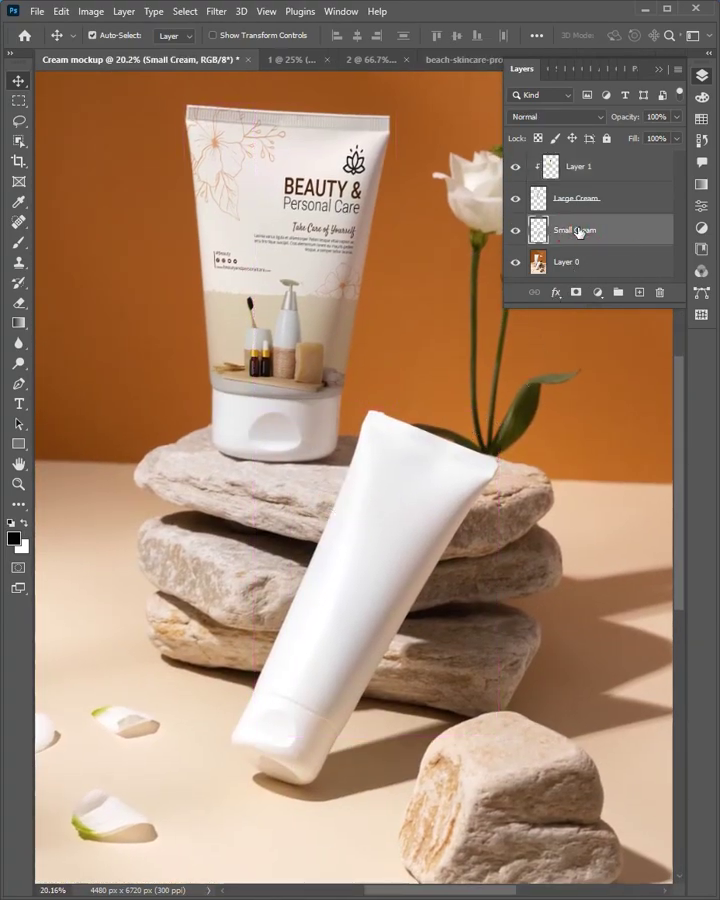
{"action": "left_click", "coordinate": [374, 60]}
{"action": "left_click_drag", "start_coordinate": [340, 173], "coordinate": [83, 66]}
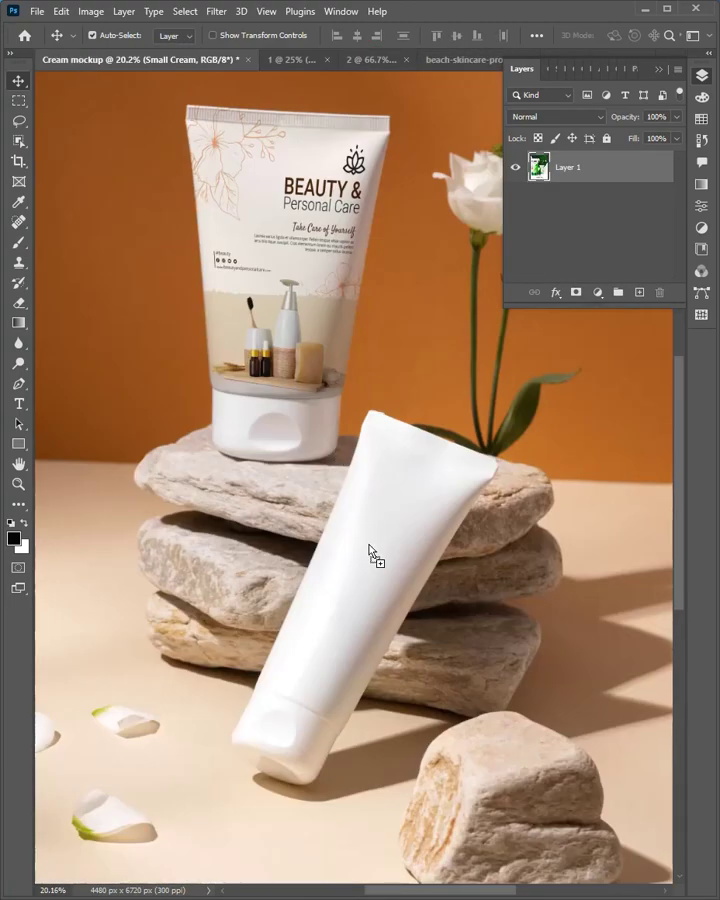
{"action": "mouse_move", "coordinate": [369, 549]}
{"action": "left_mouse_down"}
{"action": "mouse_move", "coordinate": [377, 520]}
{"action": "mouse_move", "coordinate": [379, 529]}
{"action": "mouse_move", "coordinate": [449, 484]}
{"action": "left_mouse_up"}
Rotate the flyer about -157° along the lower tube and stretch its height
{"action": "key", "text": "ctrl+t"}
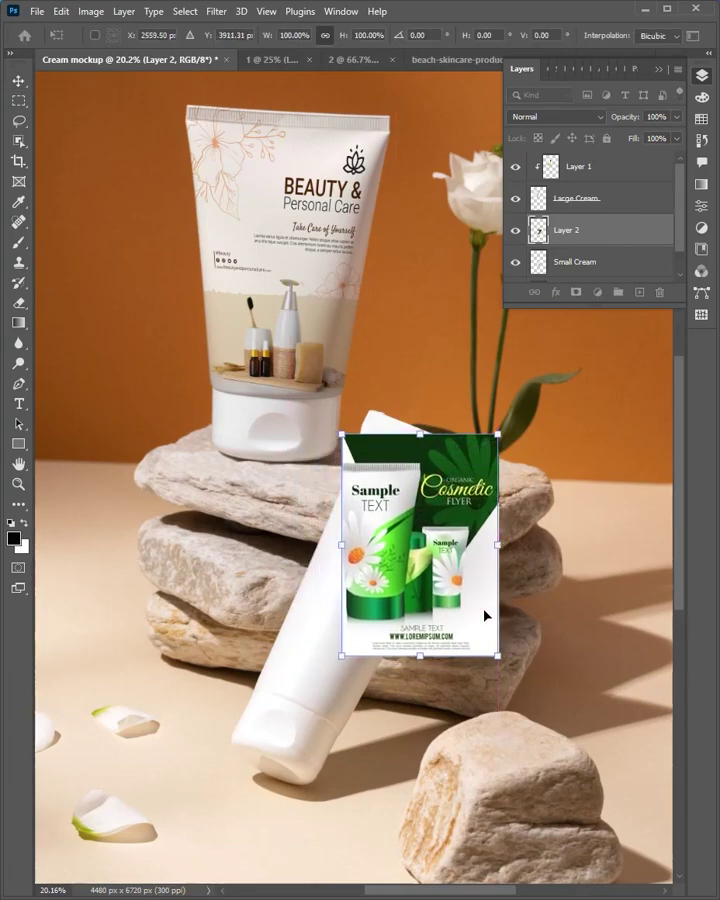
{"action": "mouse_move", "coordinate": [482, 614]}
{"action": "left_mouse_down"}
{"action": "mouse_move", "coordinate": [432, 633]}
{"action": "mouse_move", "coordinate": [382, 615]}
{"action": "left_mouse_up"}
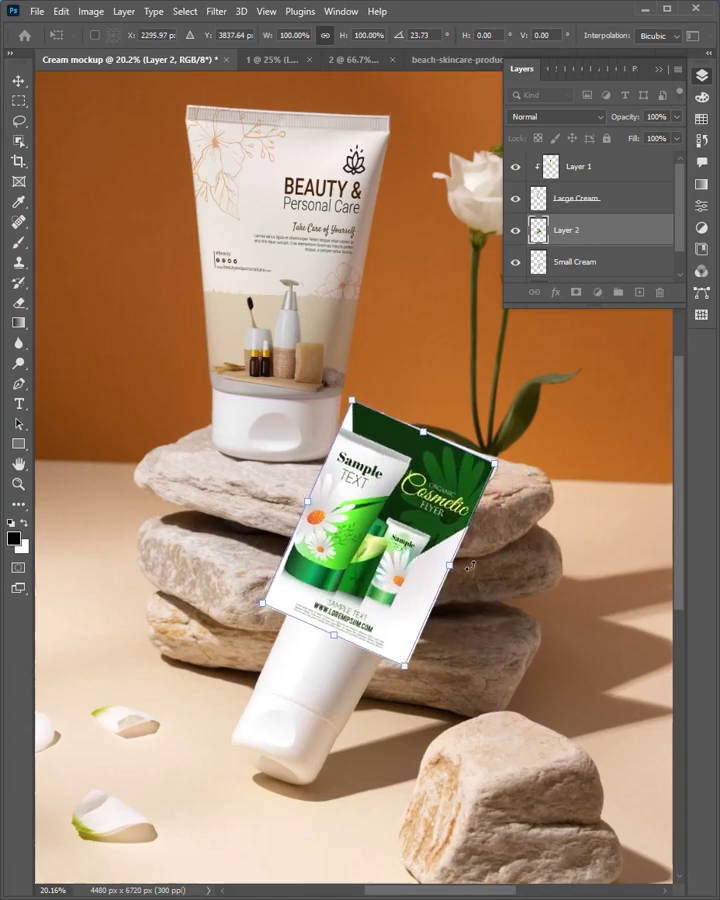
{"action": "left_click_drag", "start_coordinate": [503, 566], "coordinate": [260, 492]}
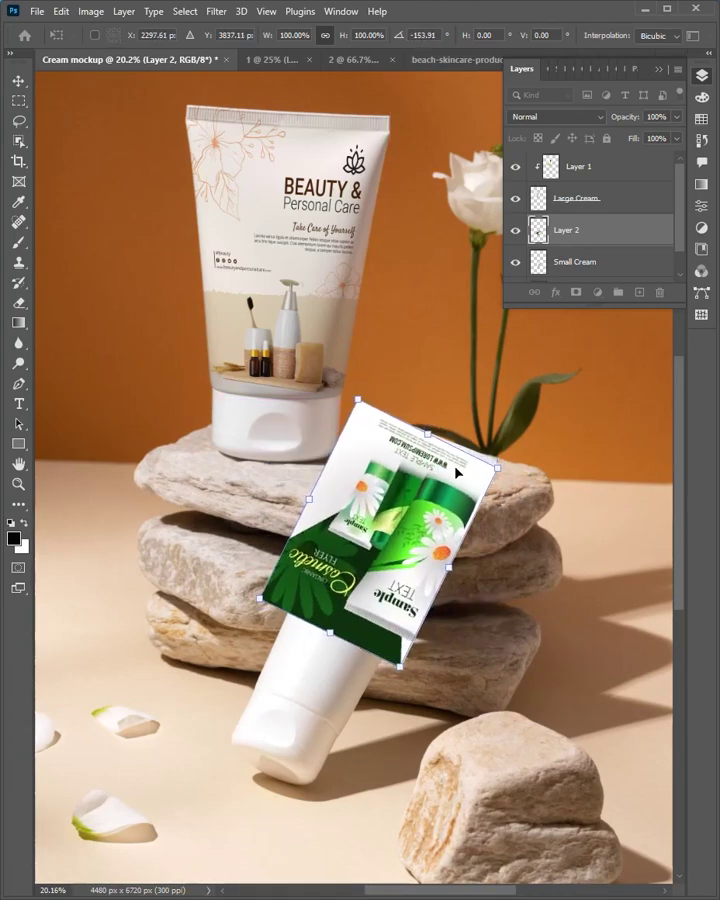
{"action": "left_click_drag", "start_coordinate": [416, 501], "coordinate": [421, 499]}
{"action": "left_click_drag", "start_coordinate": [341, 632], "coordinate": [310, 707]}
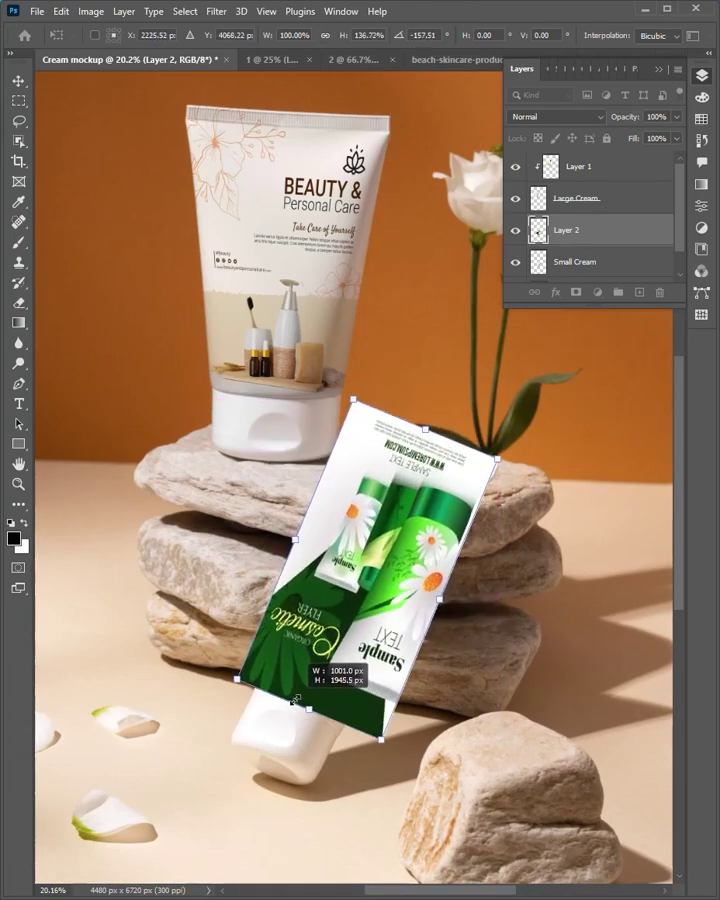
{"action": "scroll", "coordinate": [456, 430], "scroll_direction": "up", "scroll_amount": 4}
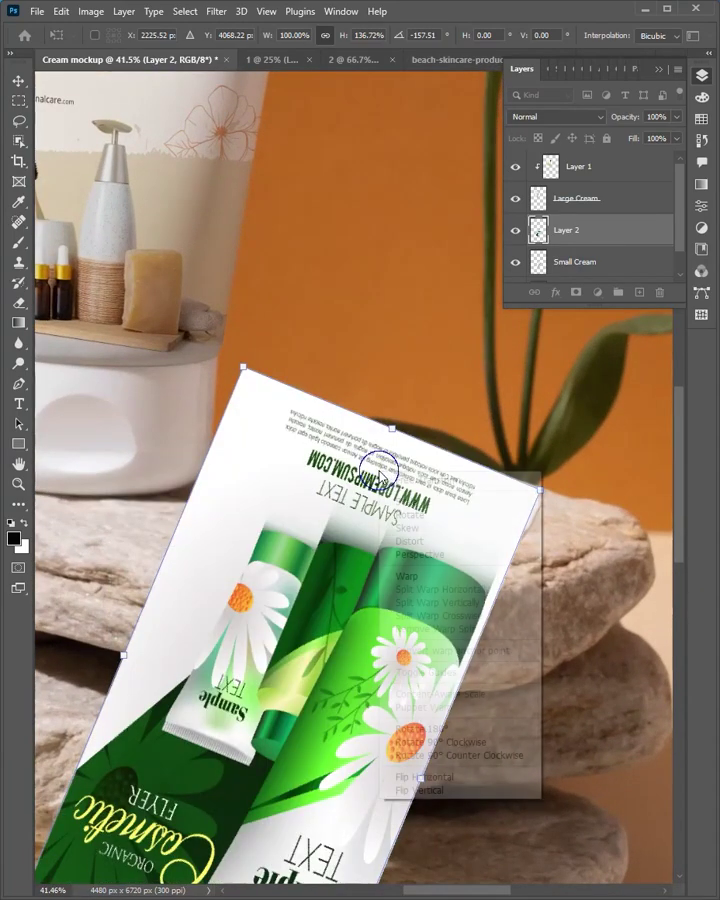
Distort the flyer's corners to fit the leaning tube and commit the transform
{"action": "right_click", "coordinate": [384, 478]}
{"action": "left_click", "coordinate": [410, 543]}
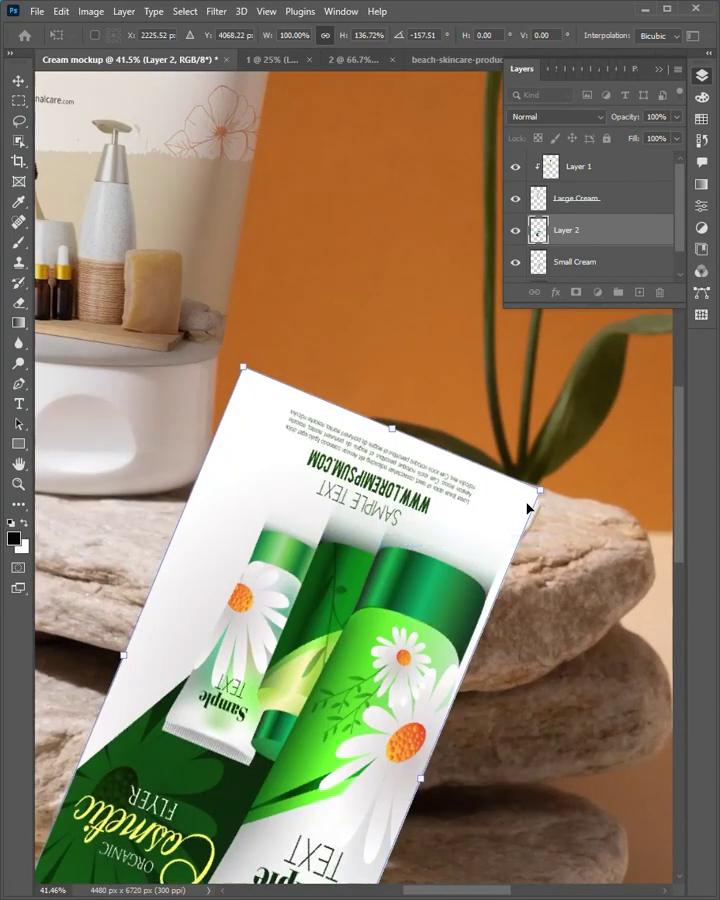
{"action": "left_click_drag", "start_coordinate": [540, 493], "coordinate": [548, 493]}
{"action": "left_click_drag", "start_coordinate": [244, 368], "coordinate": [275, 382]}
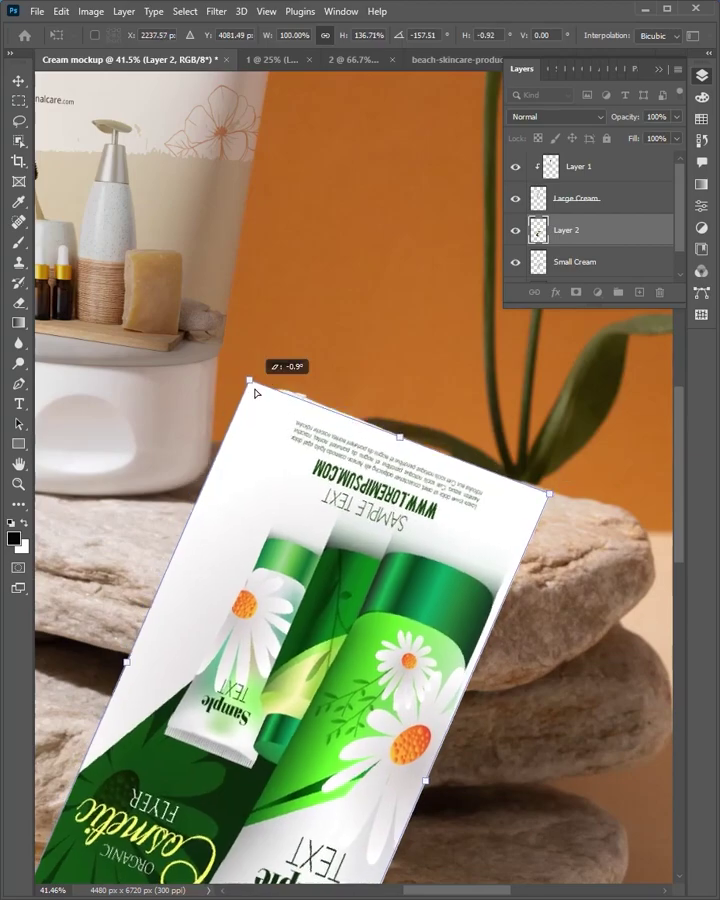
{"action": "scroll", "coordinate": [304, 680], "scroll_direction": "down", "scroll_amount": 10}
{"action": "left_click_drag", "start_coordinate": [456, 556], "coordinate": [372, 562]}
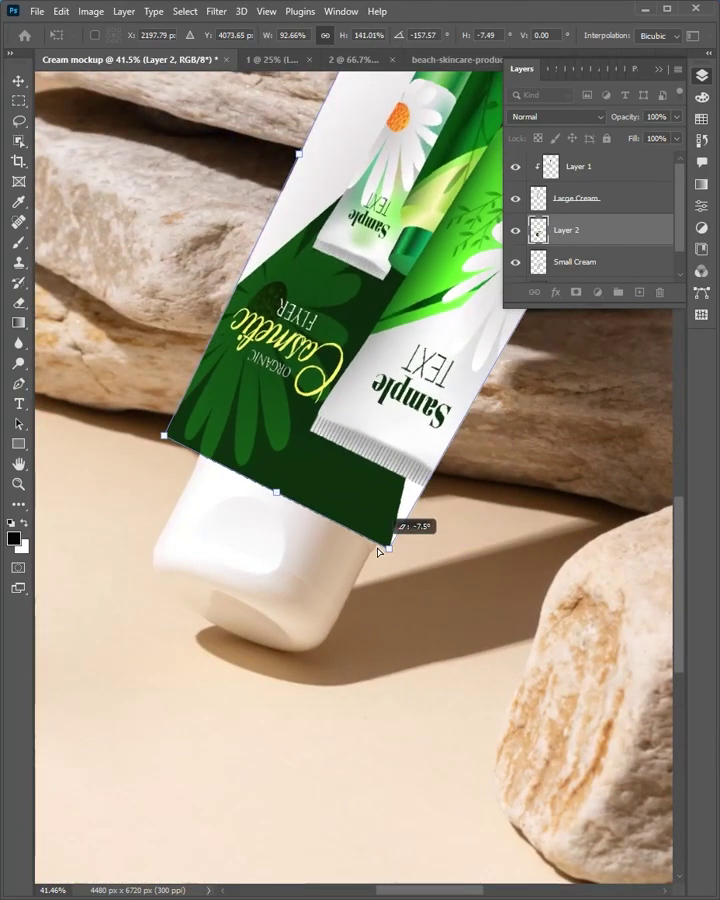
{"action": "left_click_drag", "start_coordinate": [163, 440], "coordinate": [190, 462]}
{"action": "left_click_drag", "start_coordinate": [372, 562], "coordinate": [372, 555]}
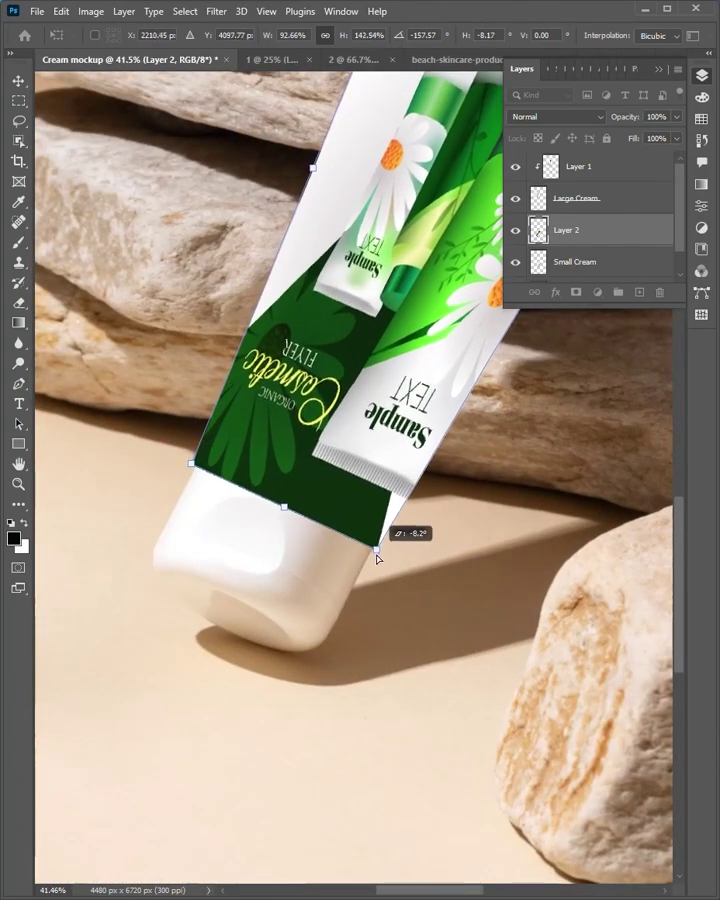
{"action": "scroll", "coordinate": [343, 590], "scroll_direction": "up", "scroll_amount": 5}
{"action": "scroll", "coordinate": [343, 590], "scroll_direction": "down", "scroll_amount": 3}
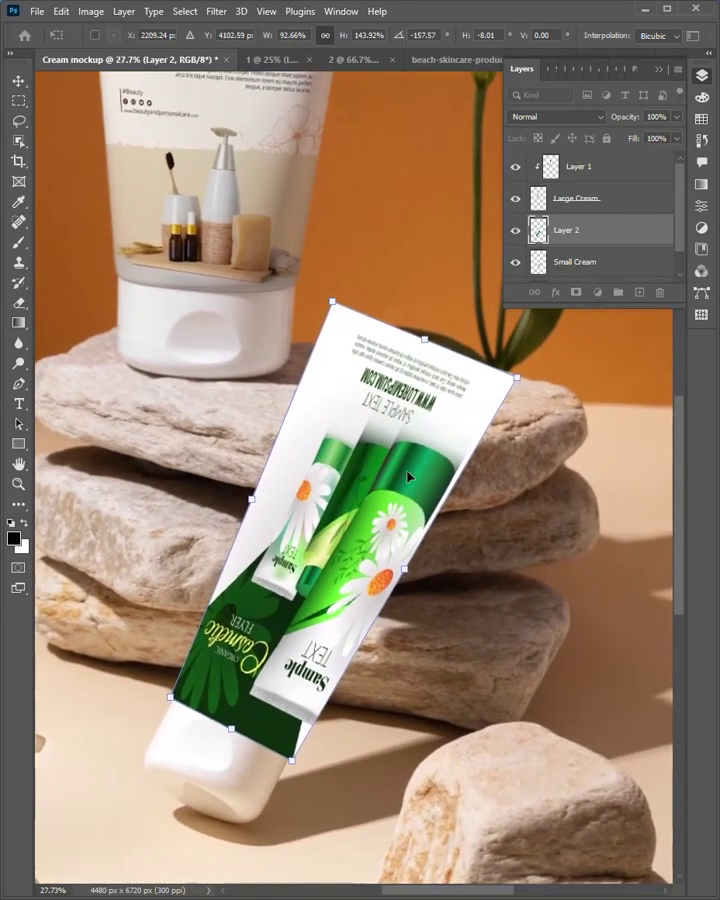
{"action": "key", "text": "Return"}
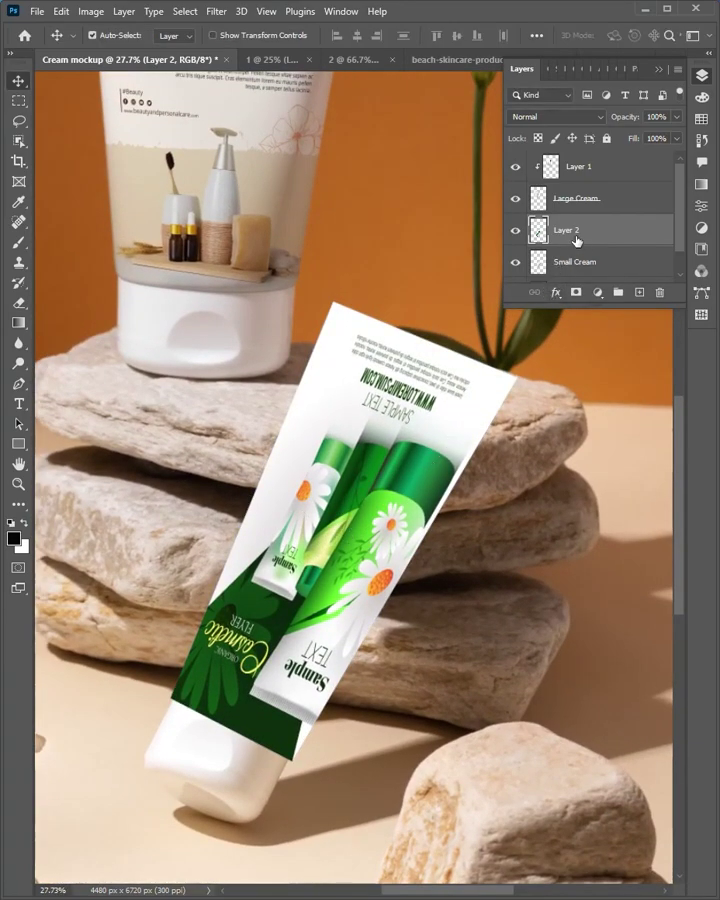
Clip the green flyer to Small Cream, set Multiply, and open its Blending Options
{"action": "right_click", "coordinate": [577, 240]}
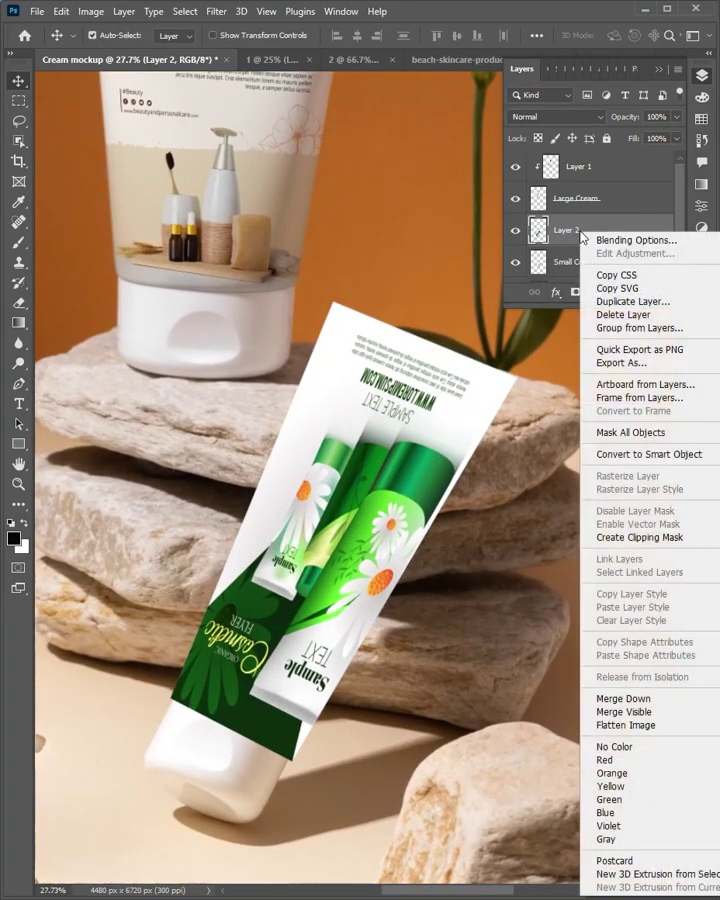
{"action": "left_click", "coordinate": [607, 538]}
{"action": "left_click_drag", "start_coordinate": [582, 310], "coordinate": [581, 343]}
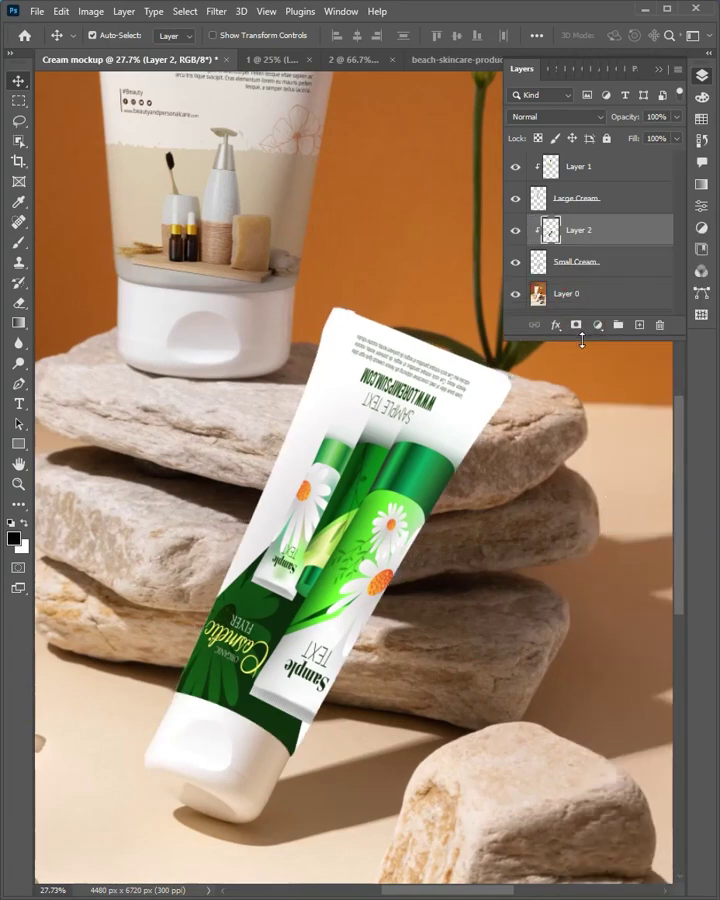
{"action": "left_click", "coordinate": [532, 122]}
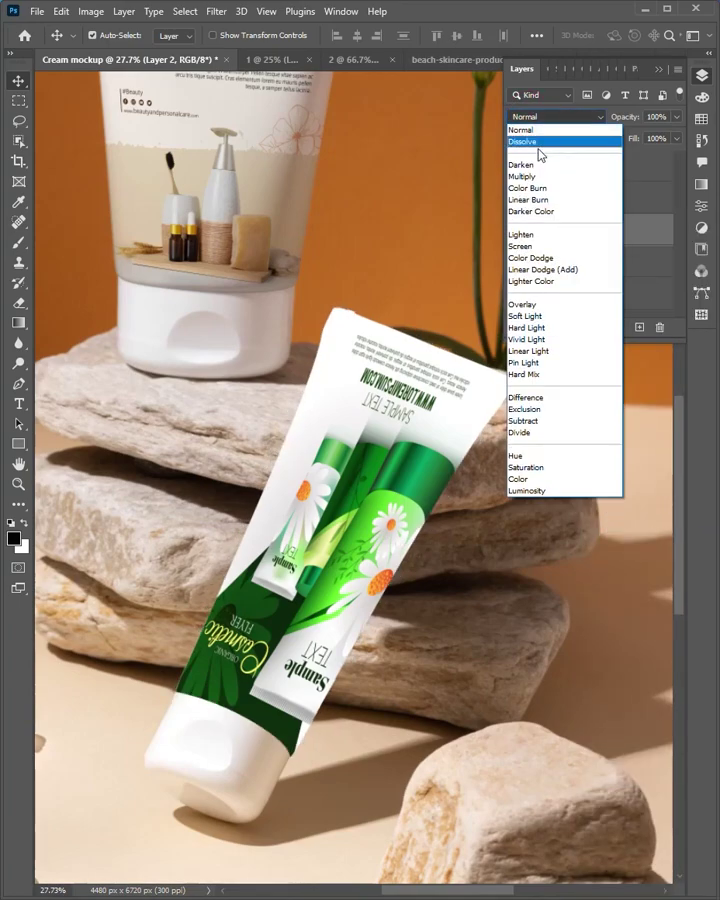
{"action": "left_click", "coordinate": [535, 180]}
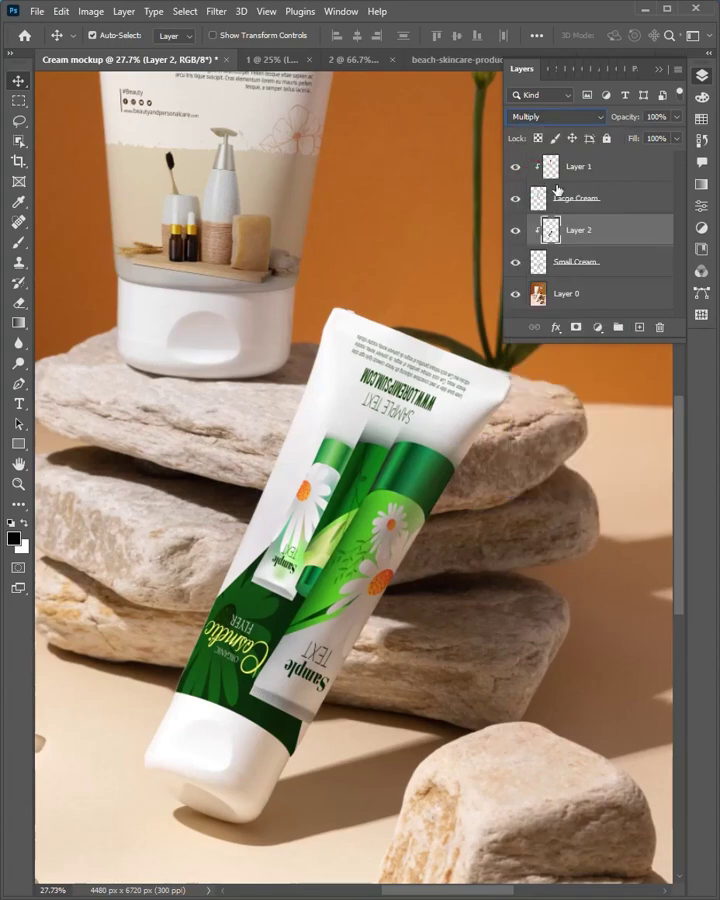
{"action": "right_click", "coordinate": [581, 234]}
{"action": "left_click", "coordinate": [616, 238]}
Split the Blend If slider so the tube's highlights show through the green label
{"action": "mouse_move", "coordinate": [665, 25]}
{"action": "left_mouse_down"}
{"action": "mouse_move", "coordinate": [575, 42]}
{"action": "mouse_move", "coordinate": [280, 32]}
{"action": "left_mouse_up"}
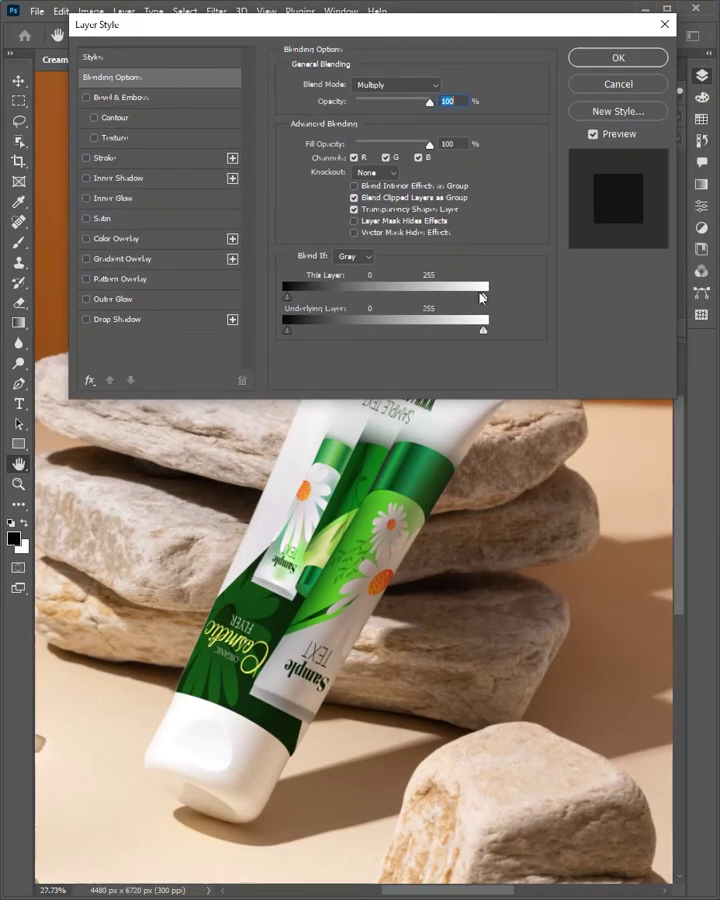
{"action": "mouse_move", "coordinate": [481, 297]}
{"action": "left_mouse_down"}
{"action": "mouse_move", "coordinate": [286, 298]}
{"action": "mouse_move", "coordinate": [311, 331]}
{"action": "mouse_move", "coordinate": [417, 331]}
{"action": "left_mouse_up"}
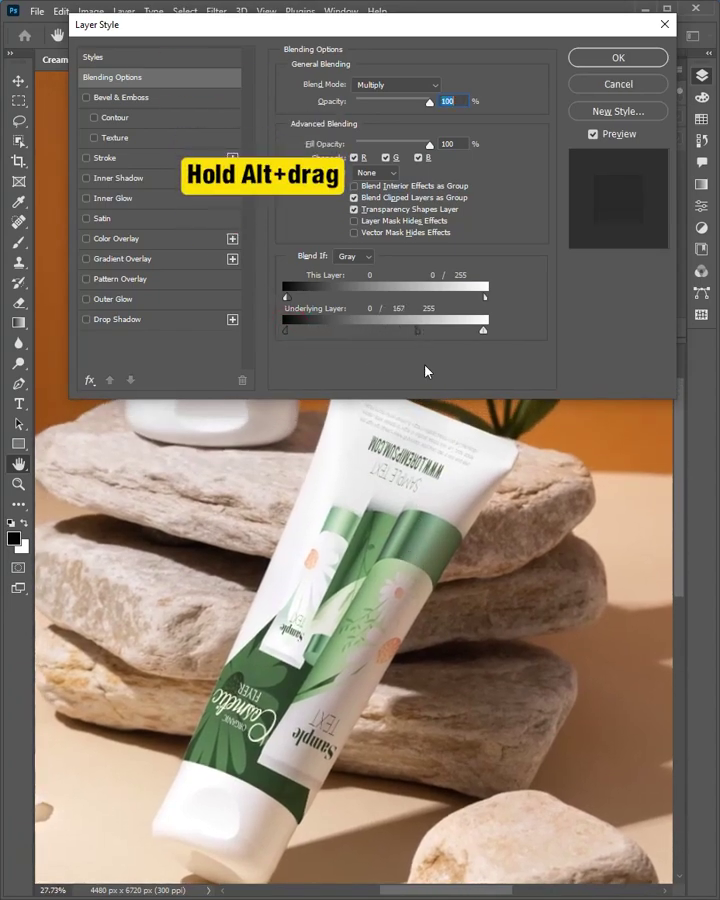
{"action": "left_click", "coordinate": [617, 58]}
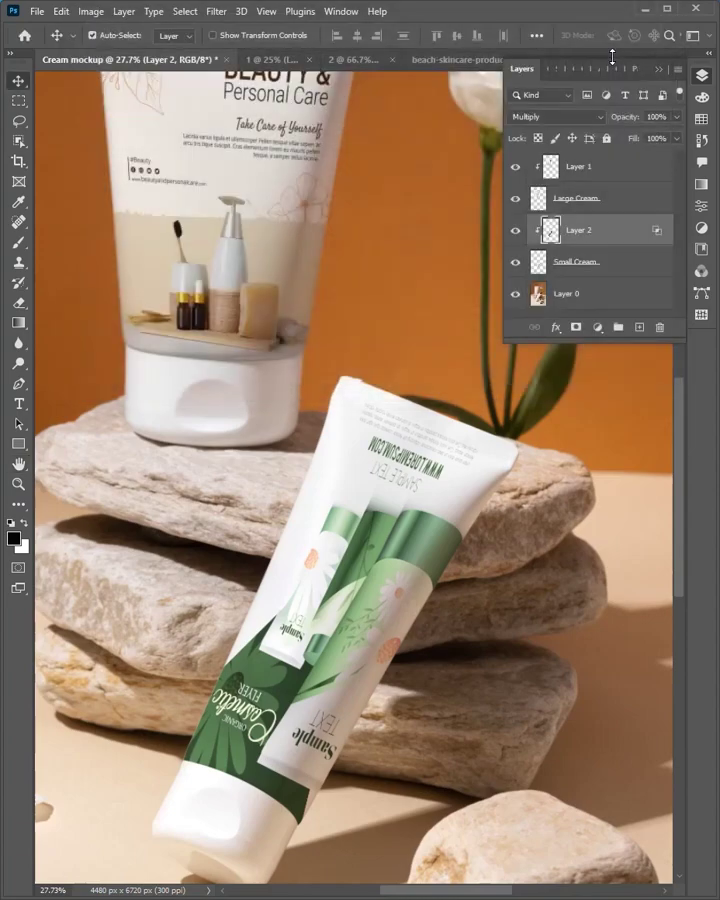
Duplicate Layer 2 to deepen the green label, toggling the copy to compare
{"action": "left_click", "coordinate": [516, 231]}
{"action": "left_click_drag", "start_coordinate": [588, 236], "coordinate": [640, 334]}
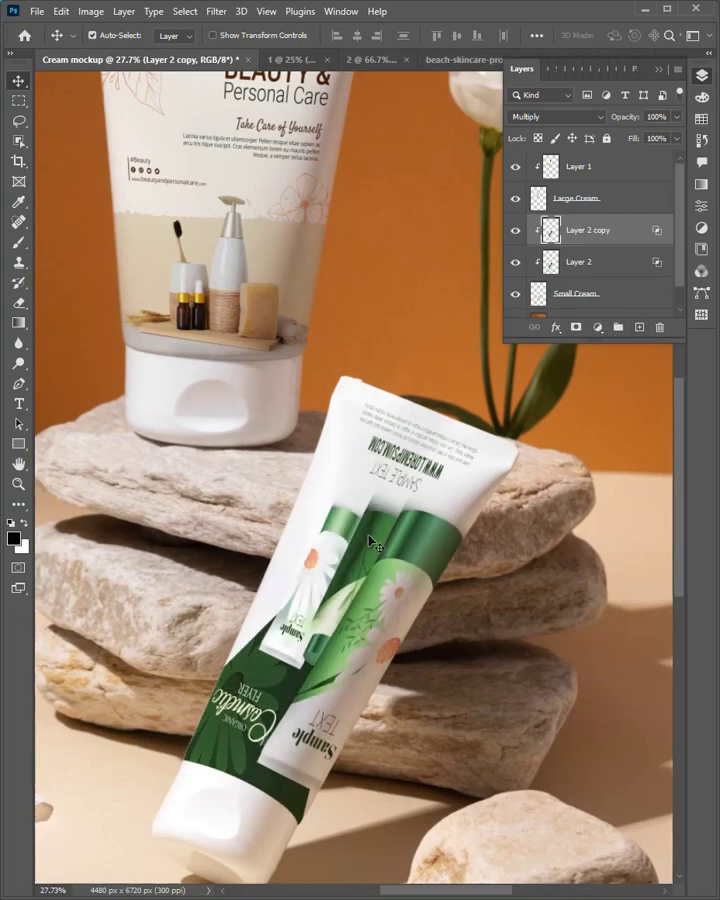
{"action": "left_click", "coordinate": [515, 232]}
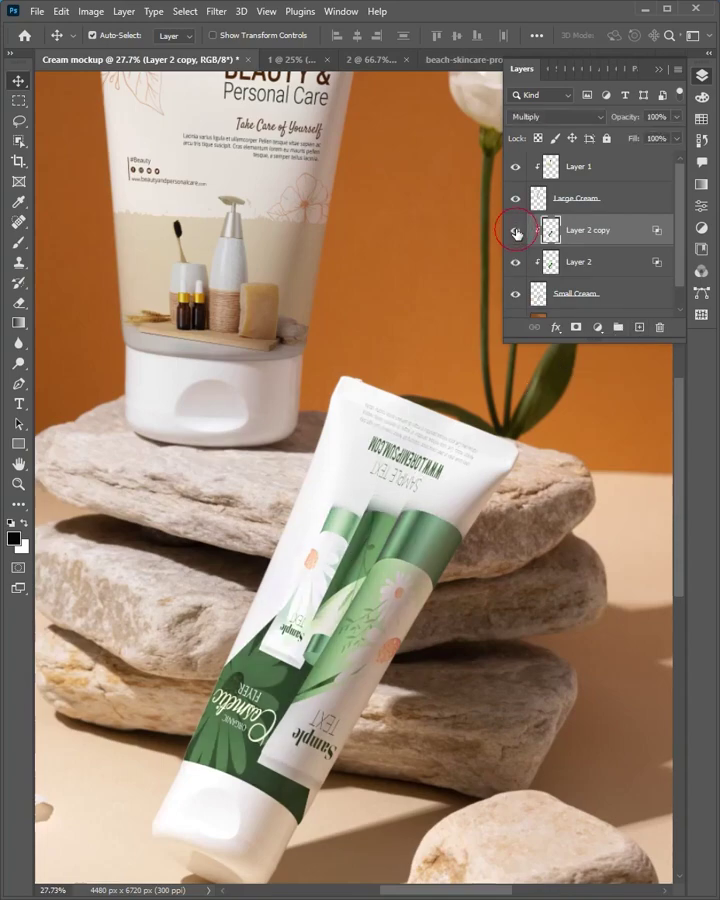
{"action": "left_click", "coordinate": [515, 232]}
{"action": "scroll", "coordinate": [360, 724], "scroll_direction": "down", "scroll_amount": 3}
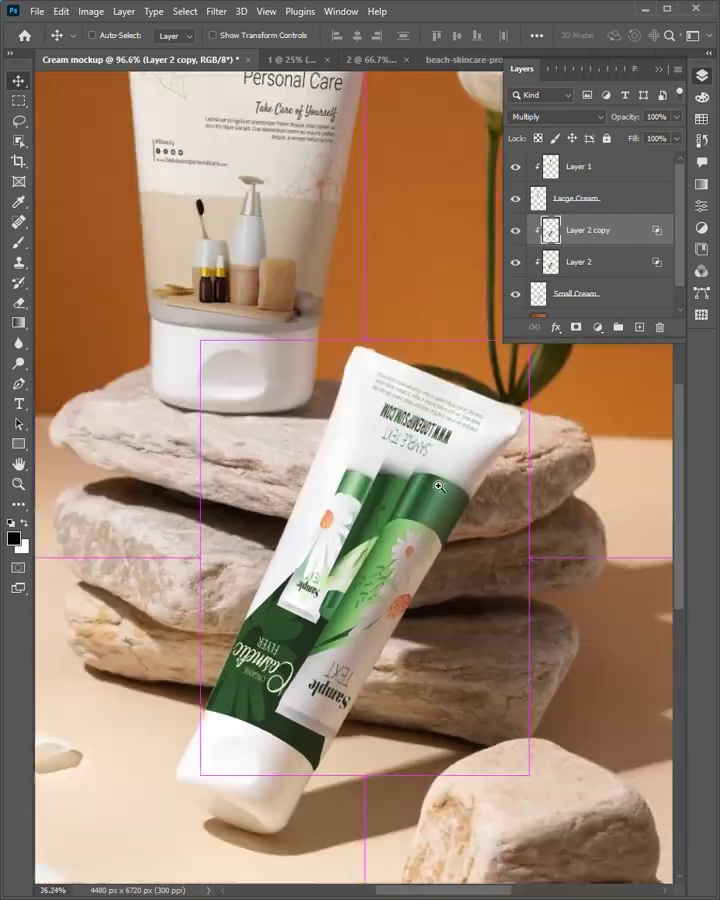
{"action": "left_click_drag", "start_coordinate": [593, 343], "coordinate": [593, 369]}
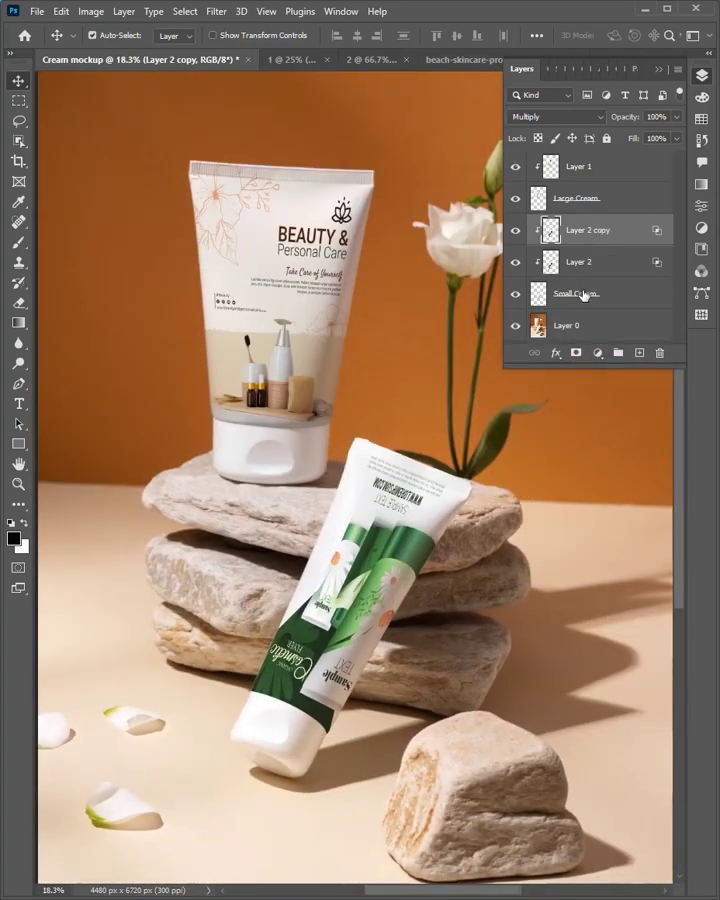
Group Layer 2 copy, Layer 2 and Small Cream, then Layer 1 and Large Cream, separately
{"action": "left_click", "coordinate": [583, 294], "text": "shift"}
{"action": "left_click", "coordinate": [618, 352]}
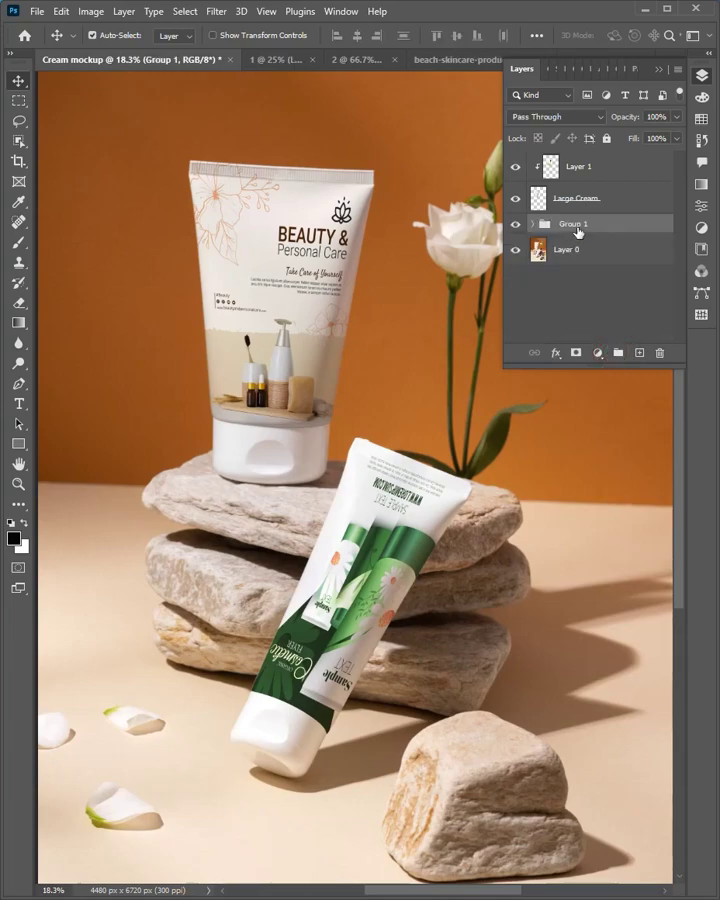
{"action": "left_click", "coordinate": [588, 172]}
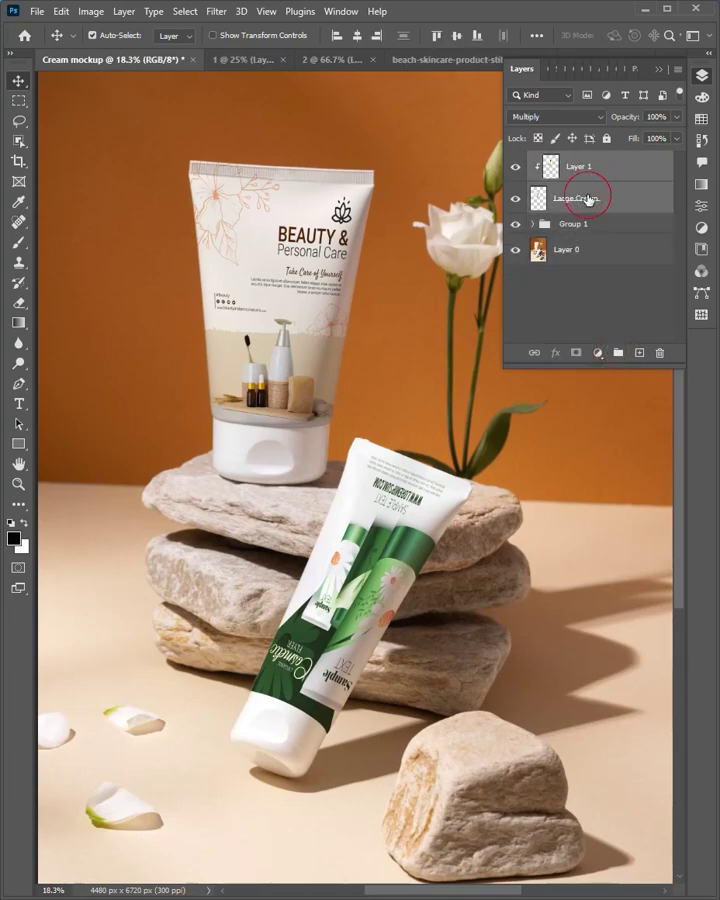
{"action": "left_click", "coordinate": [618, 352]}
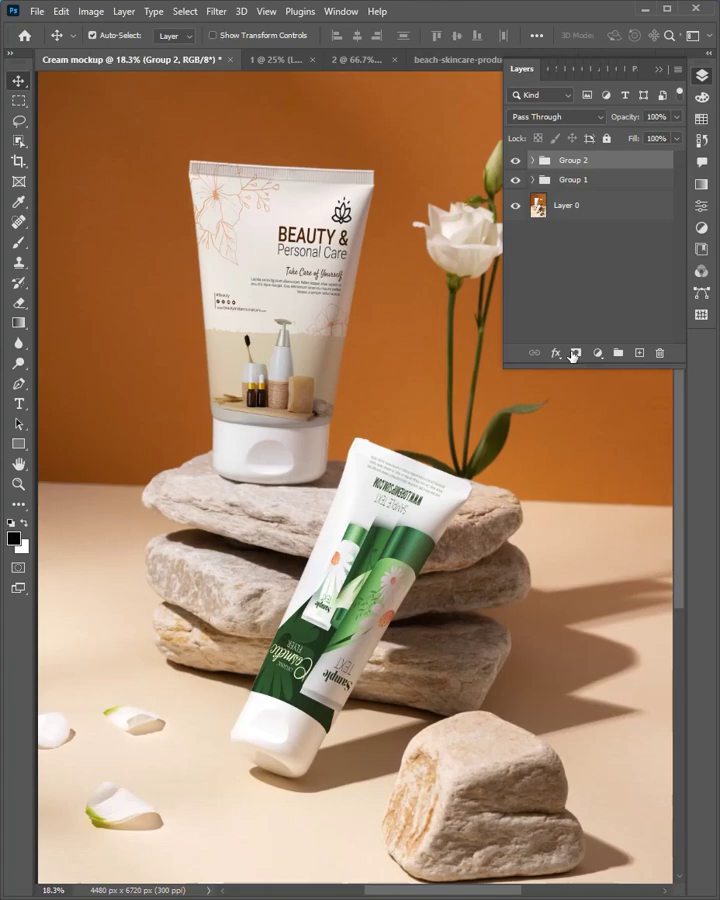
{"action": "left_click_drag", "start_coordinate": [575, 368], "coordinate": [580, 274]}
{"action": "left_click_drag", "start_coordinate": [476, 384], "coordinate": [474, 390]}
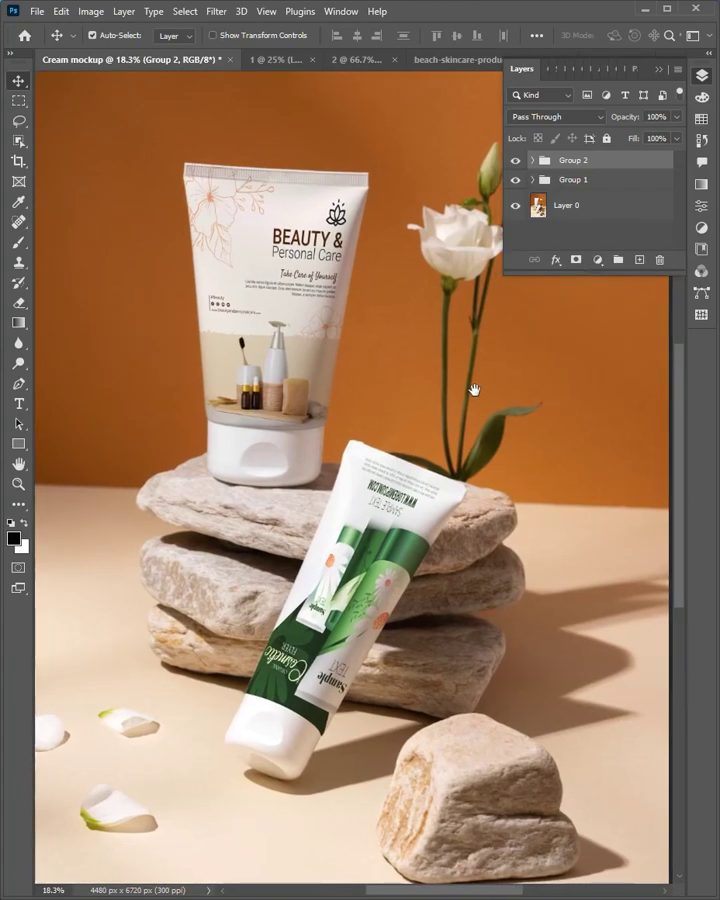
{"action": "left_click", "coordinate": [515, 161]}
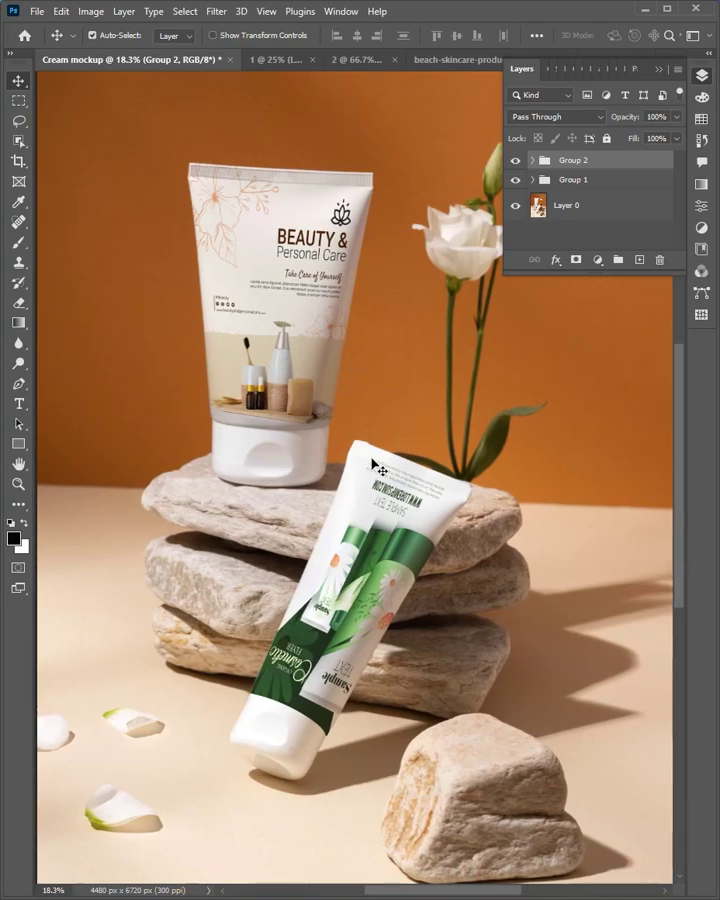
{"action": "scroll", "coordinate": [345, 438], "scroll_direction": "up", "scroll_amount": 3}
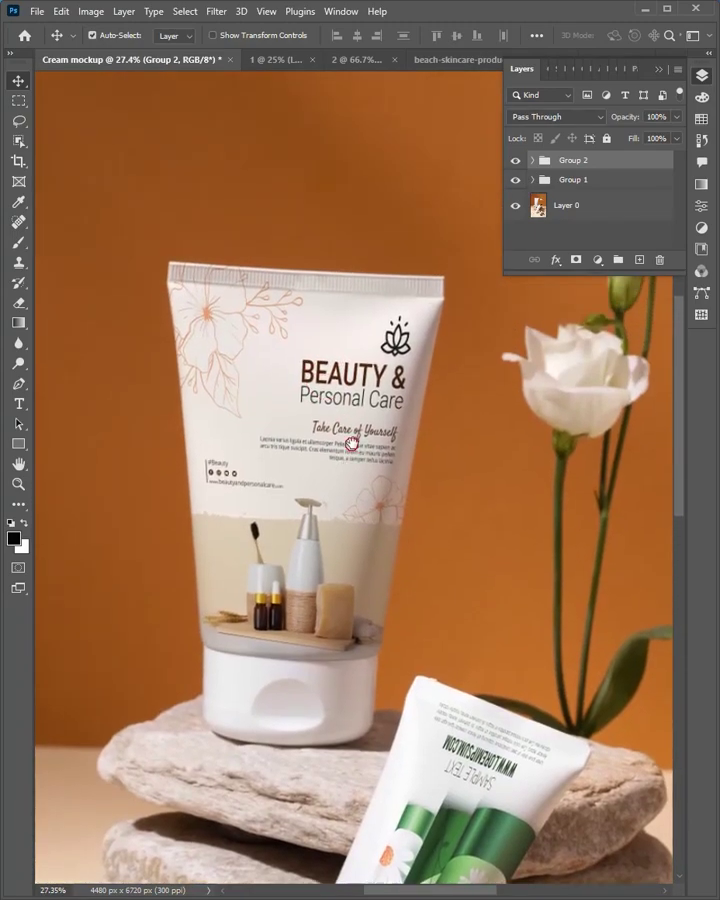
{"action": "scroll", "coordinate": [352, 441], "scroll_direction": "up", "scroll_amount": 2}
{"action": "scroll", "coordinate": [358, 415], "scroll_direction": "up", "scroll_amount": 1}
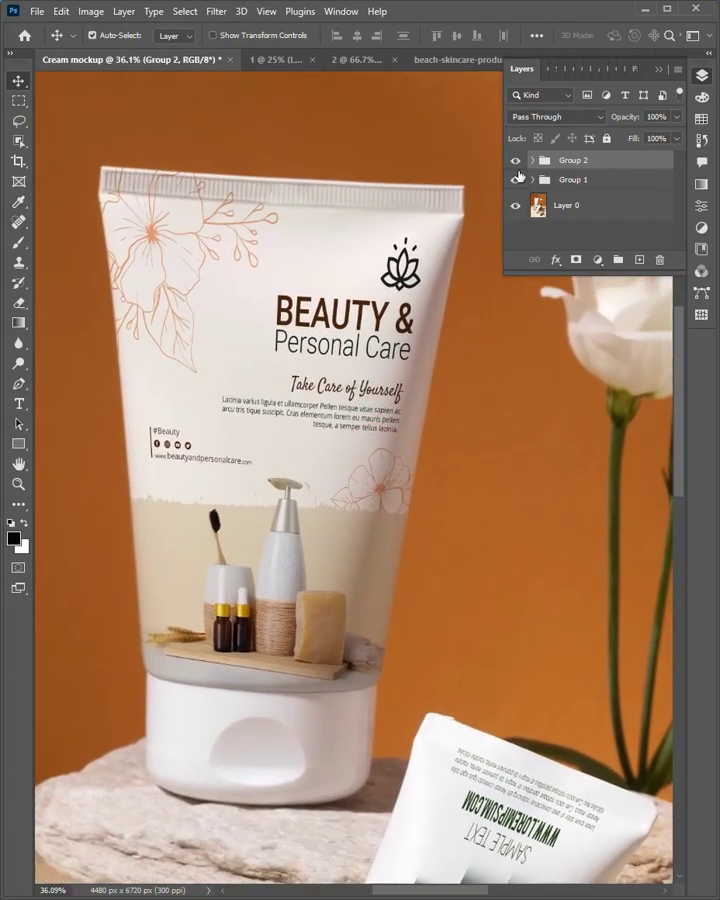
{"action": "left_click", "coordinate": [515, 160]}
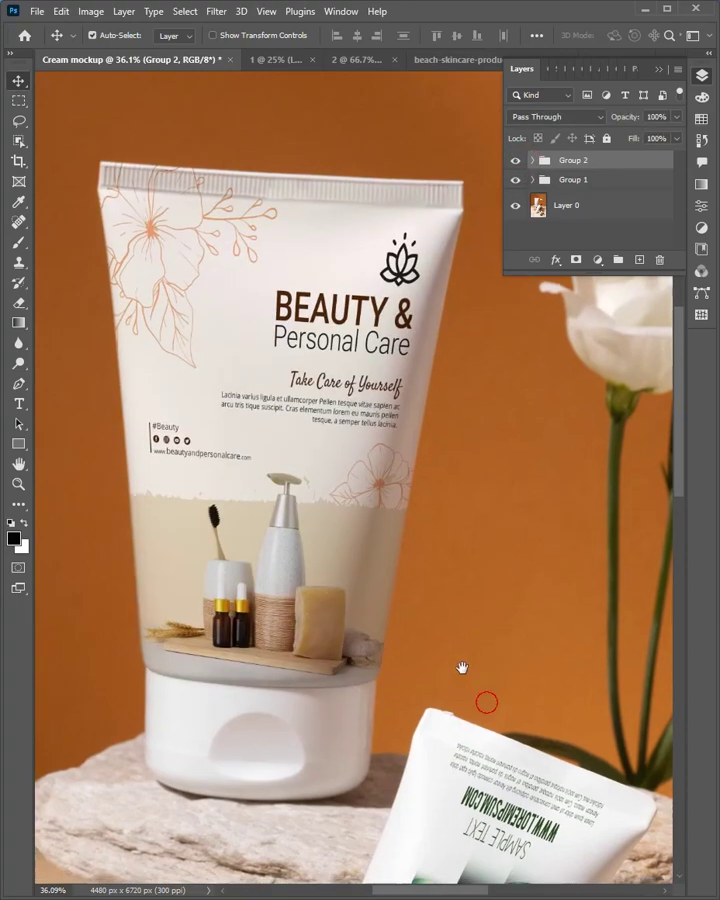